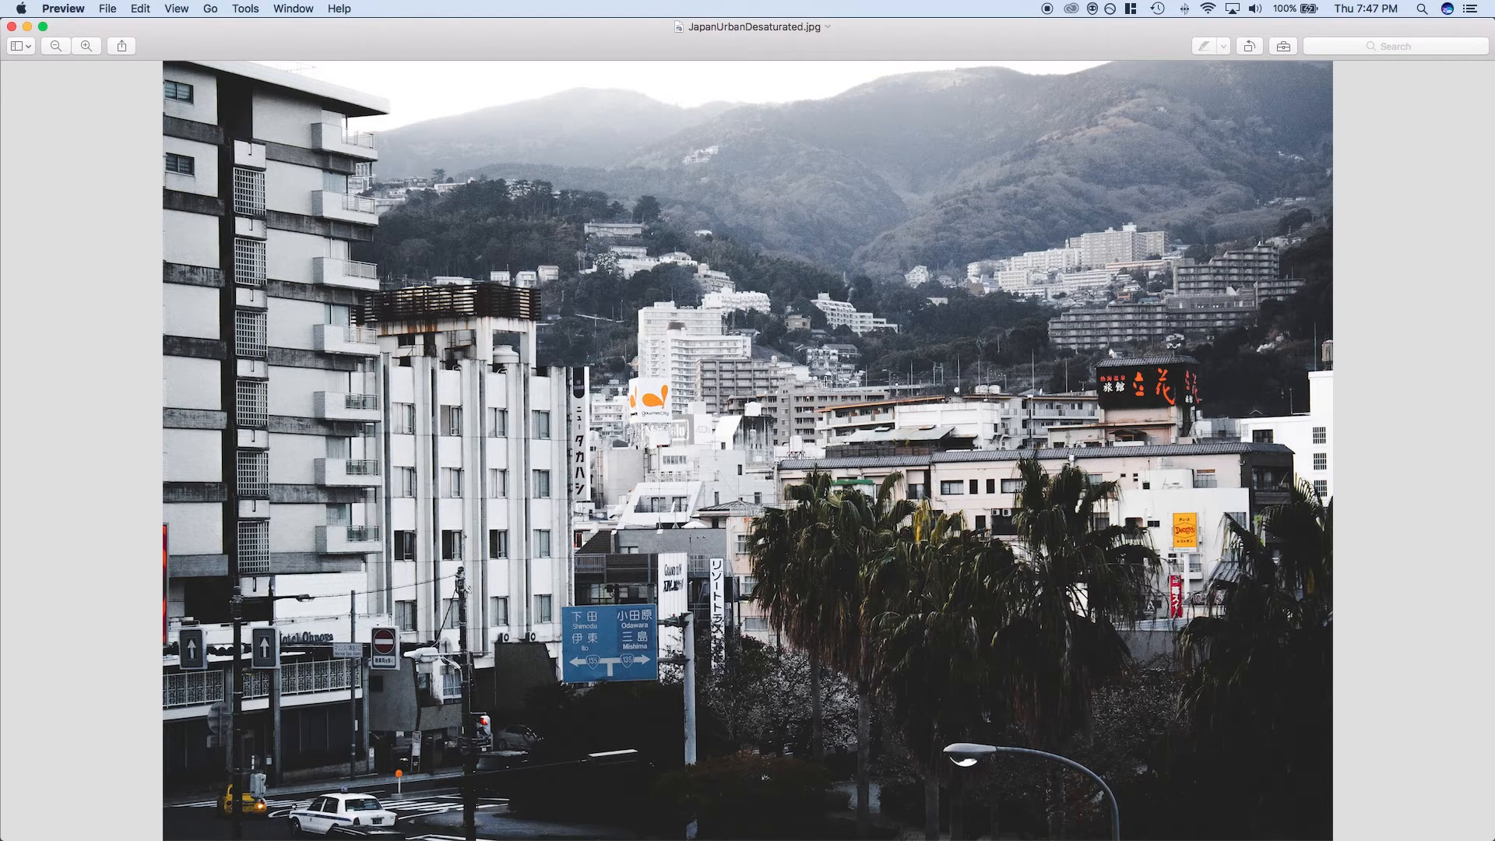
# Switch to Lightroom and raise the dark city photo's Exposure to +1.45 in the basic adjustments.
pyautogui.hotkey('ctrl', 'Up')
pyautogui.click(377, 274)
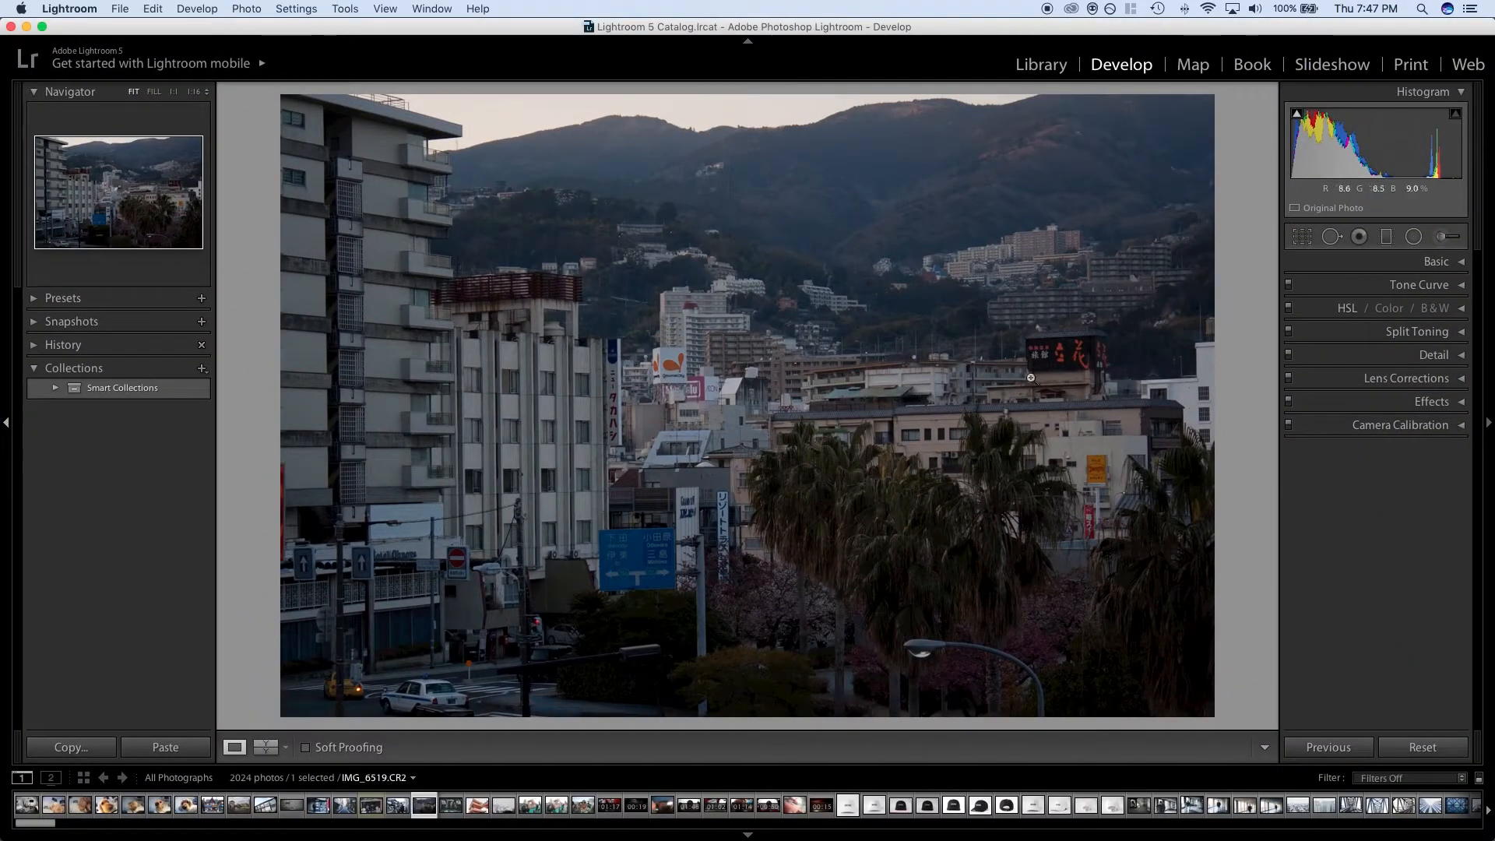
pyautogui.click(1444, 263)
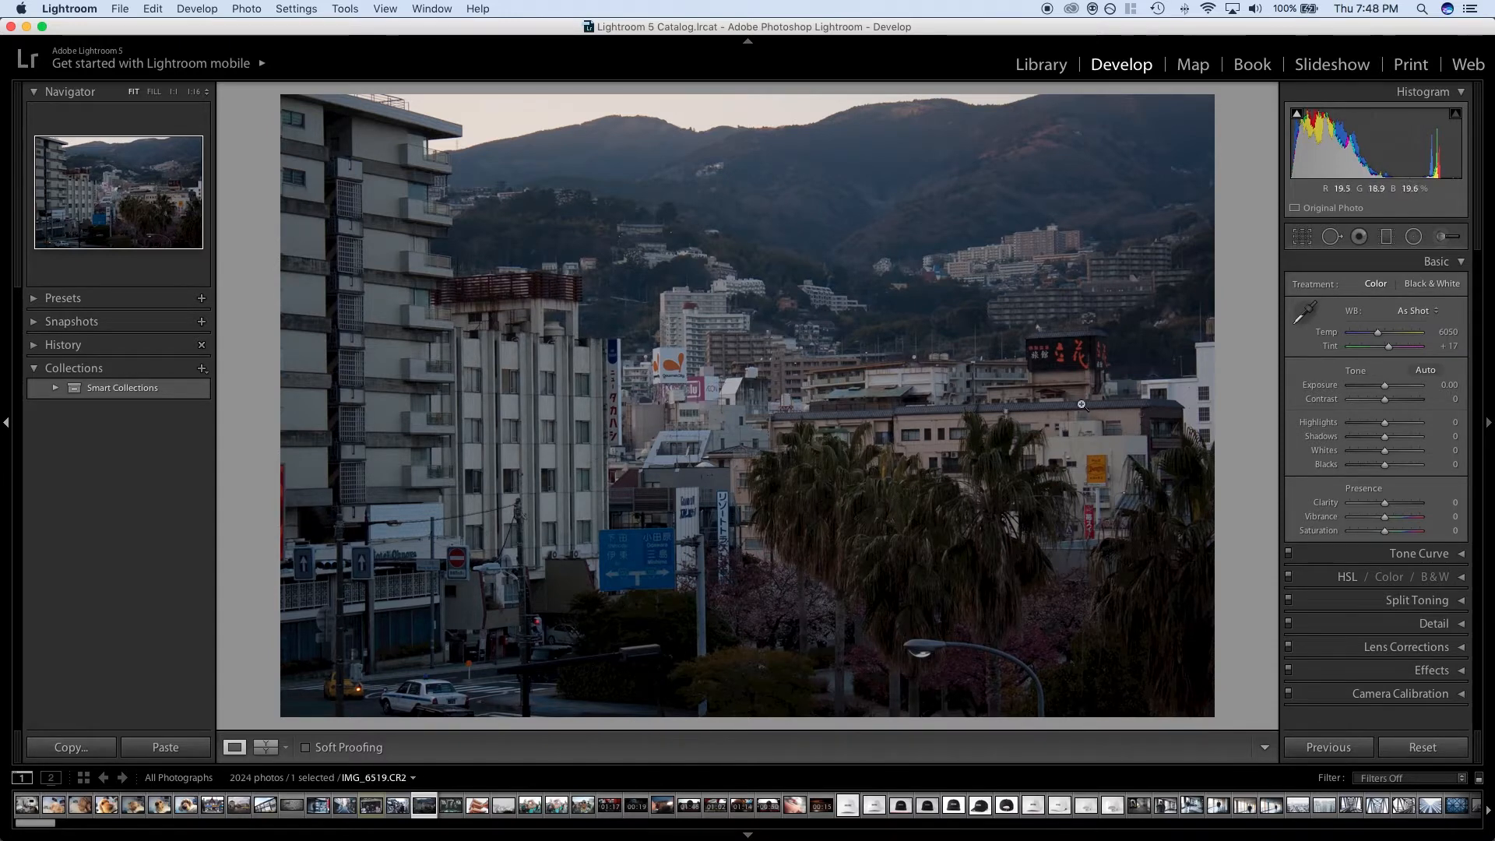
pyautogui.click(1450, 261)
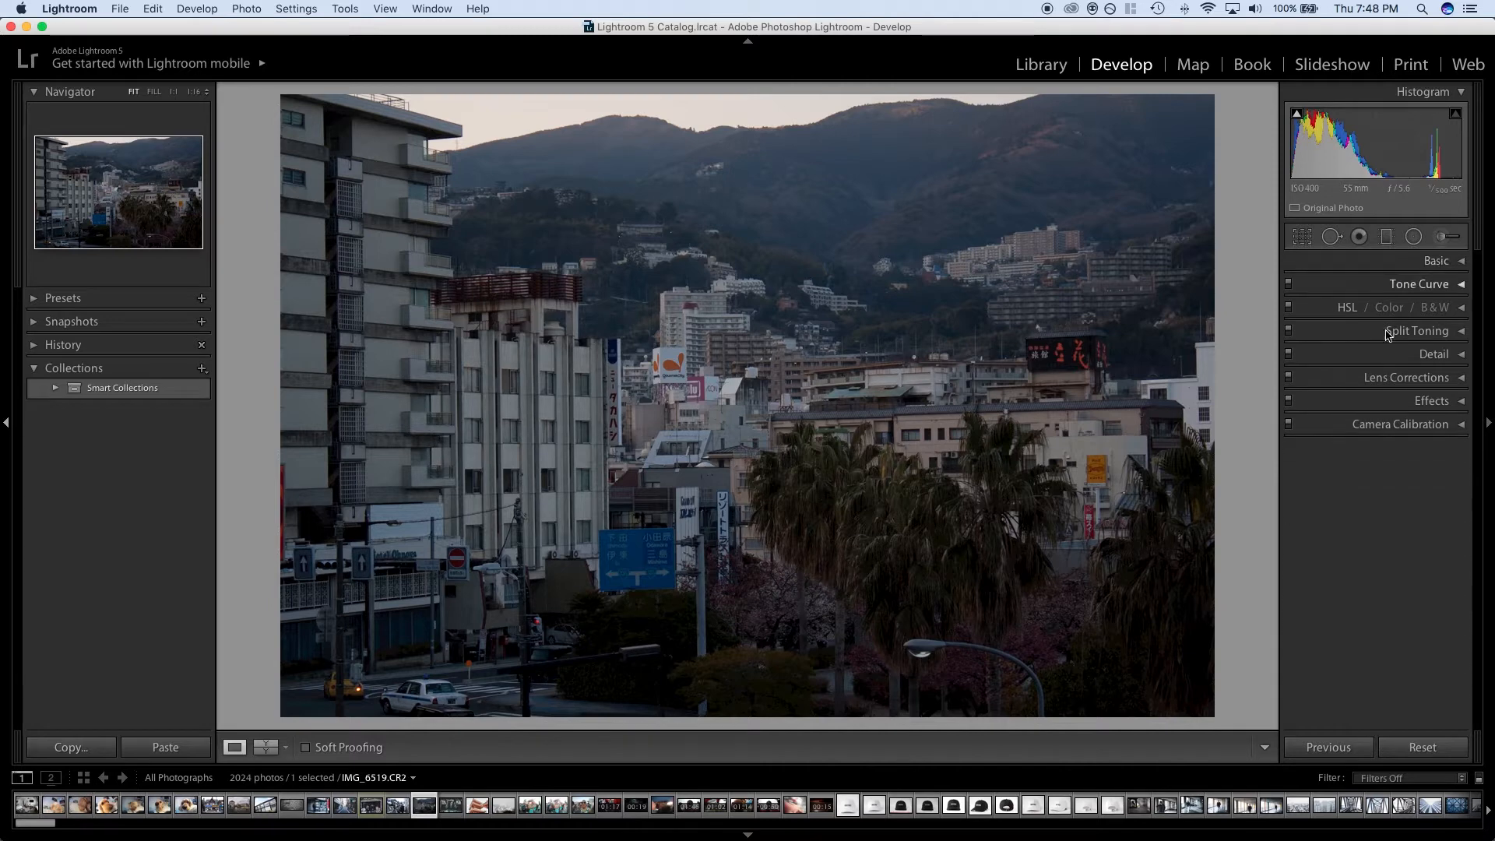
pyautogui.click(1437, 261)
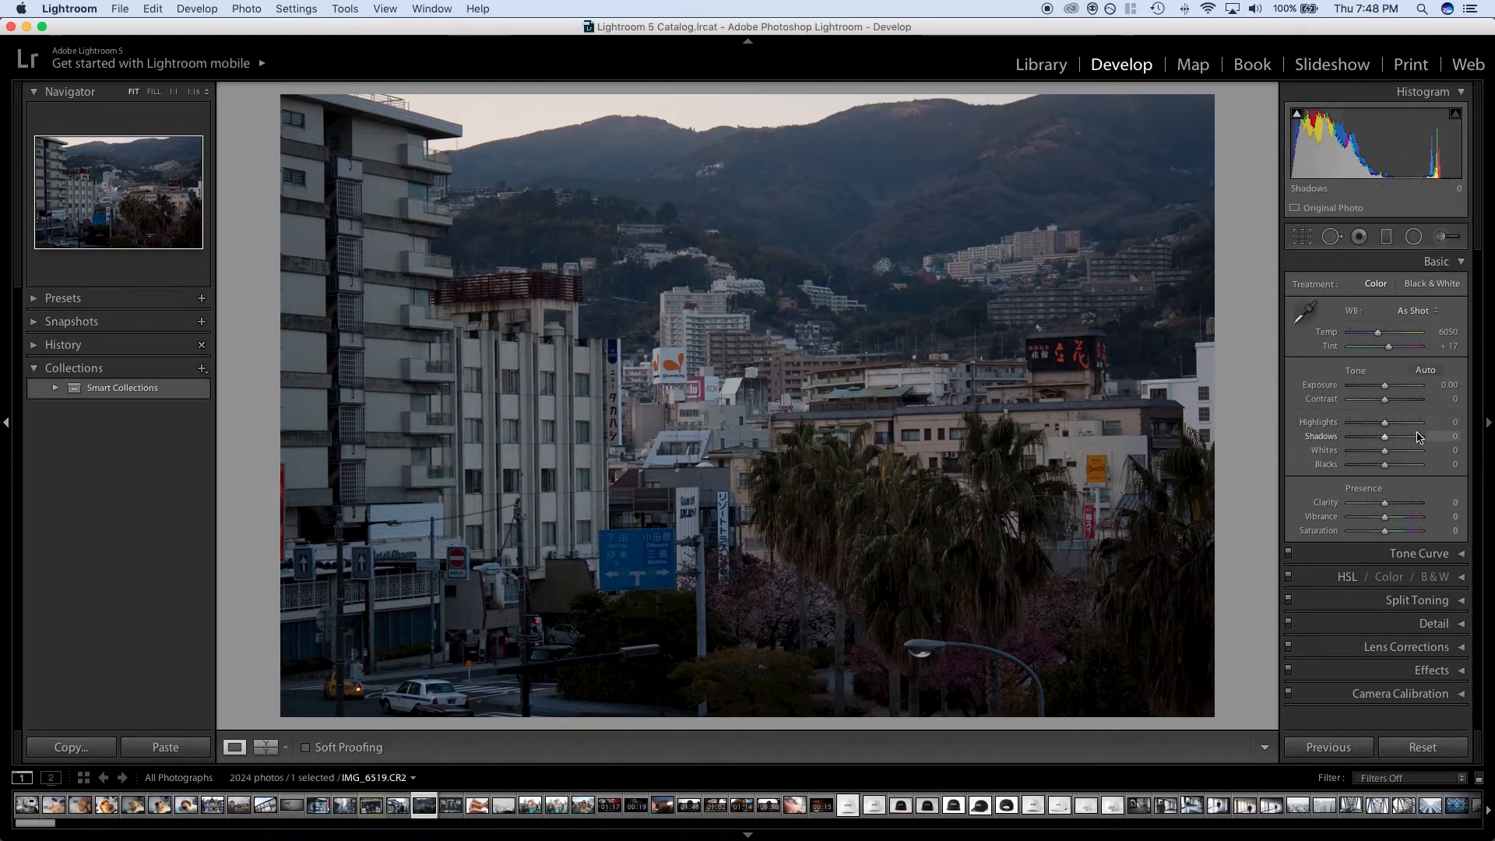
pyautogui.moveTo(1386, 386); pyautogui.dragTo(1397, 388)
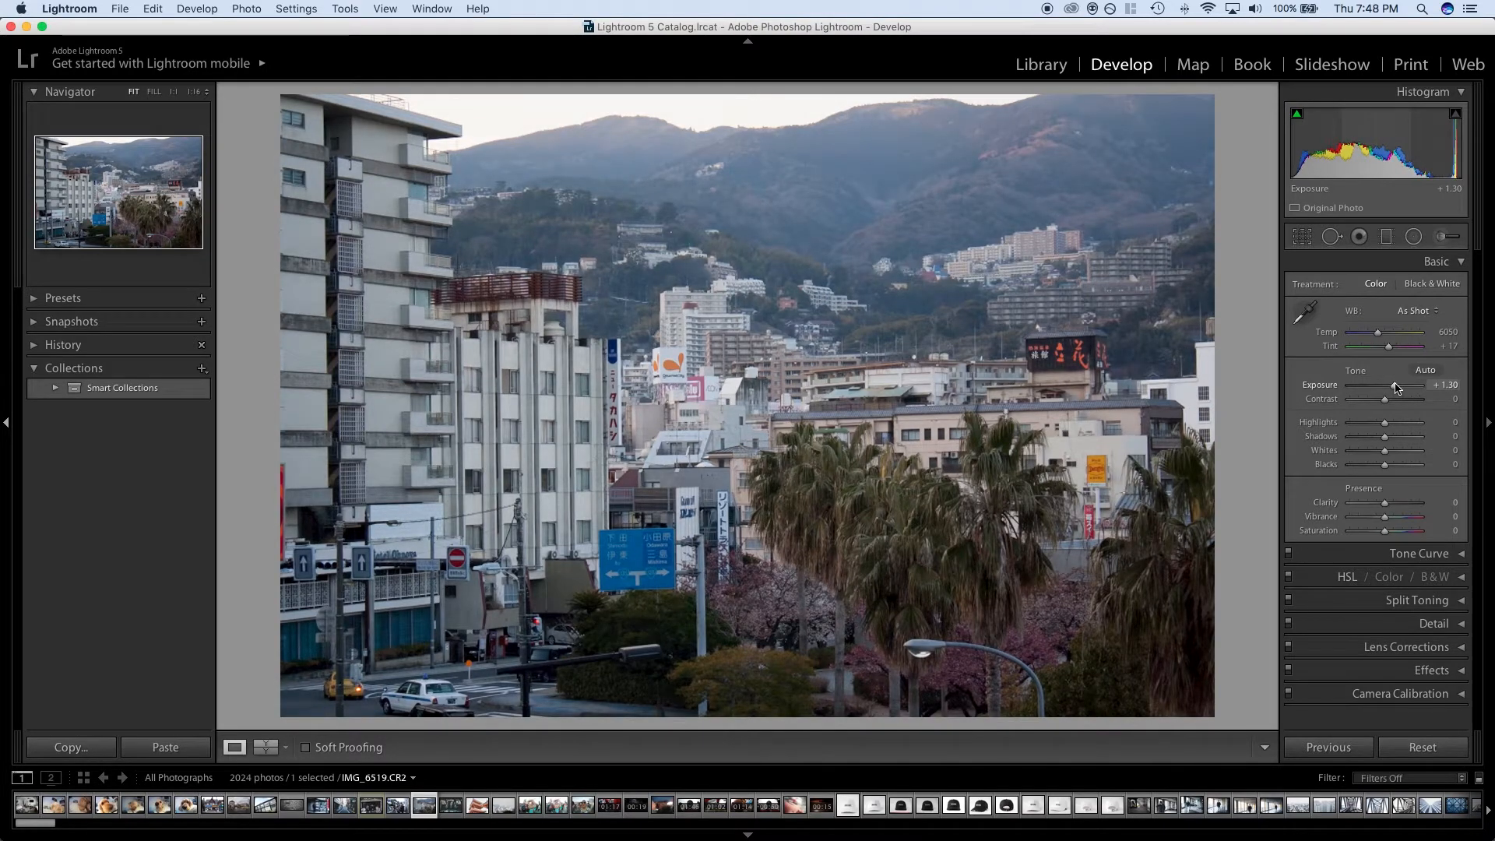
pyautogui.moveTo(1396, 388); pyautogui.dragTo(1398, 388)
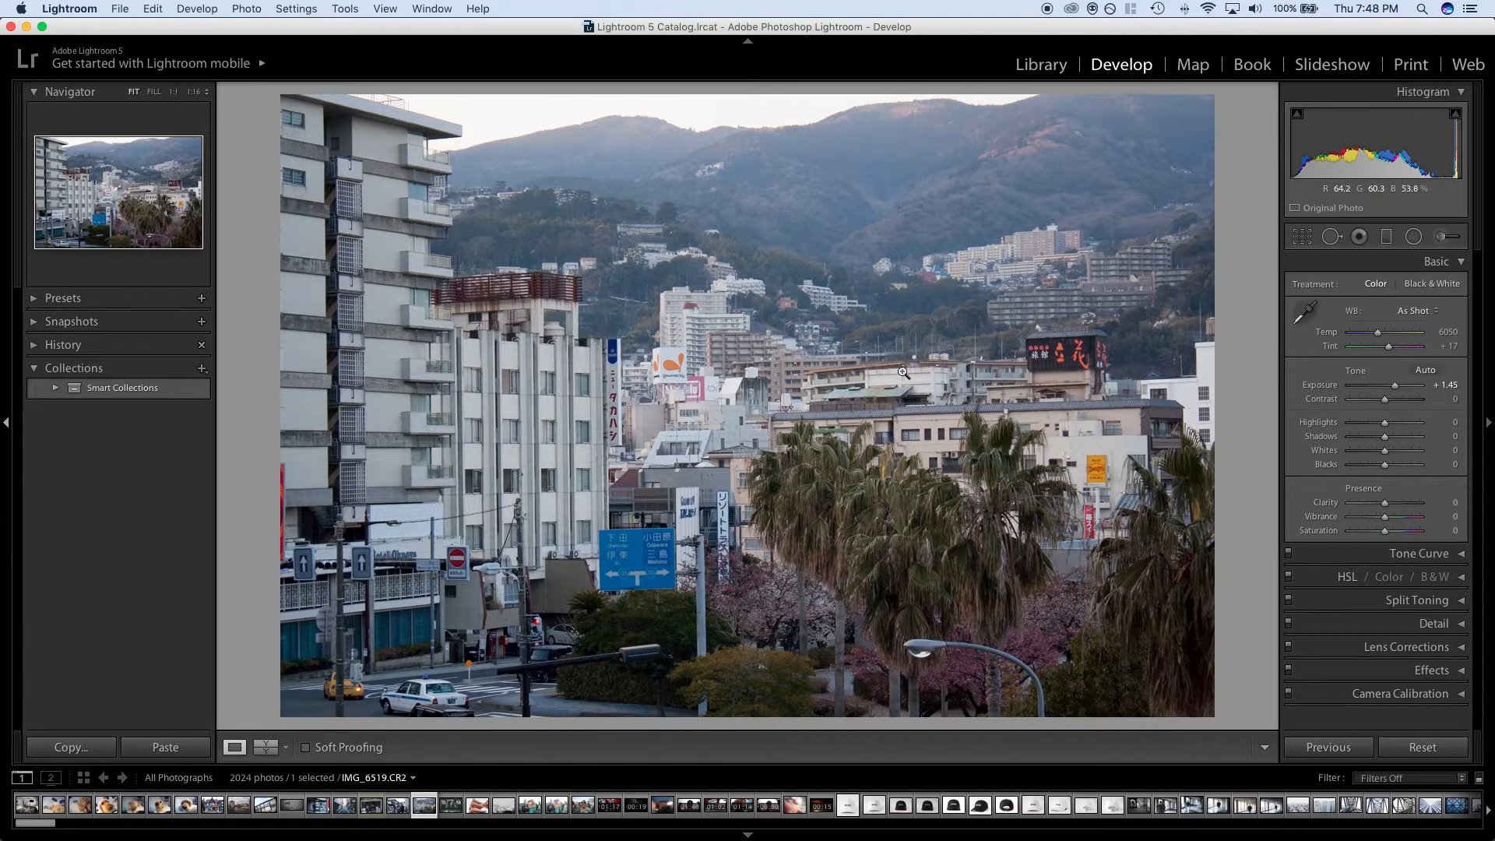
# Set the photo's Contrast to +82, Highlights to +100 and Shadows to −33.
pyautogui.moveTo(1388, 402); pyautogui.dragTo(1410, 402)
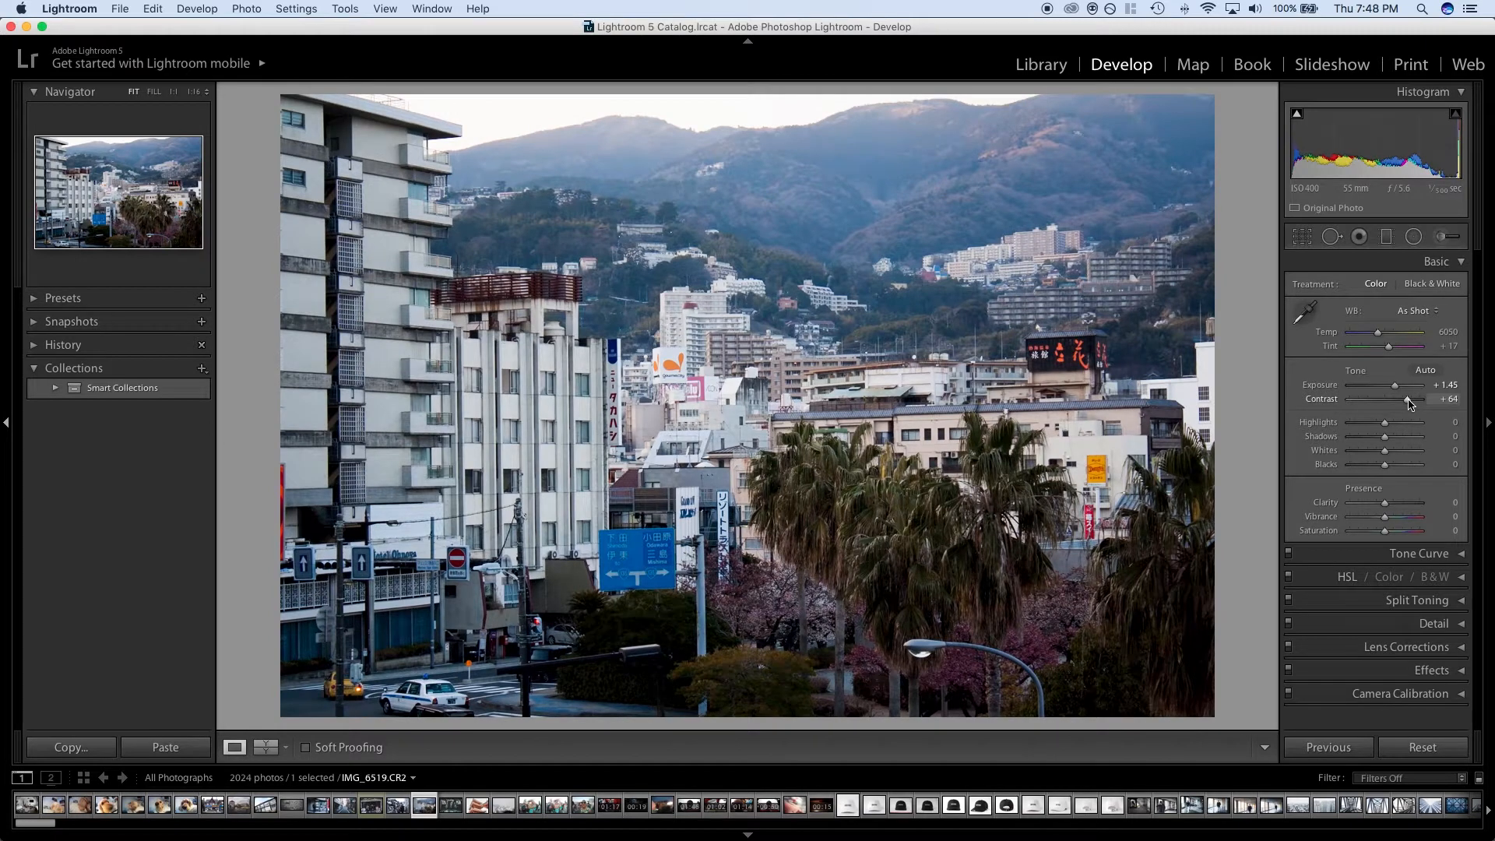
pyautogui.moveTo(1409, 400); pyautogui.dragTo(1416, 402)
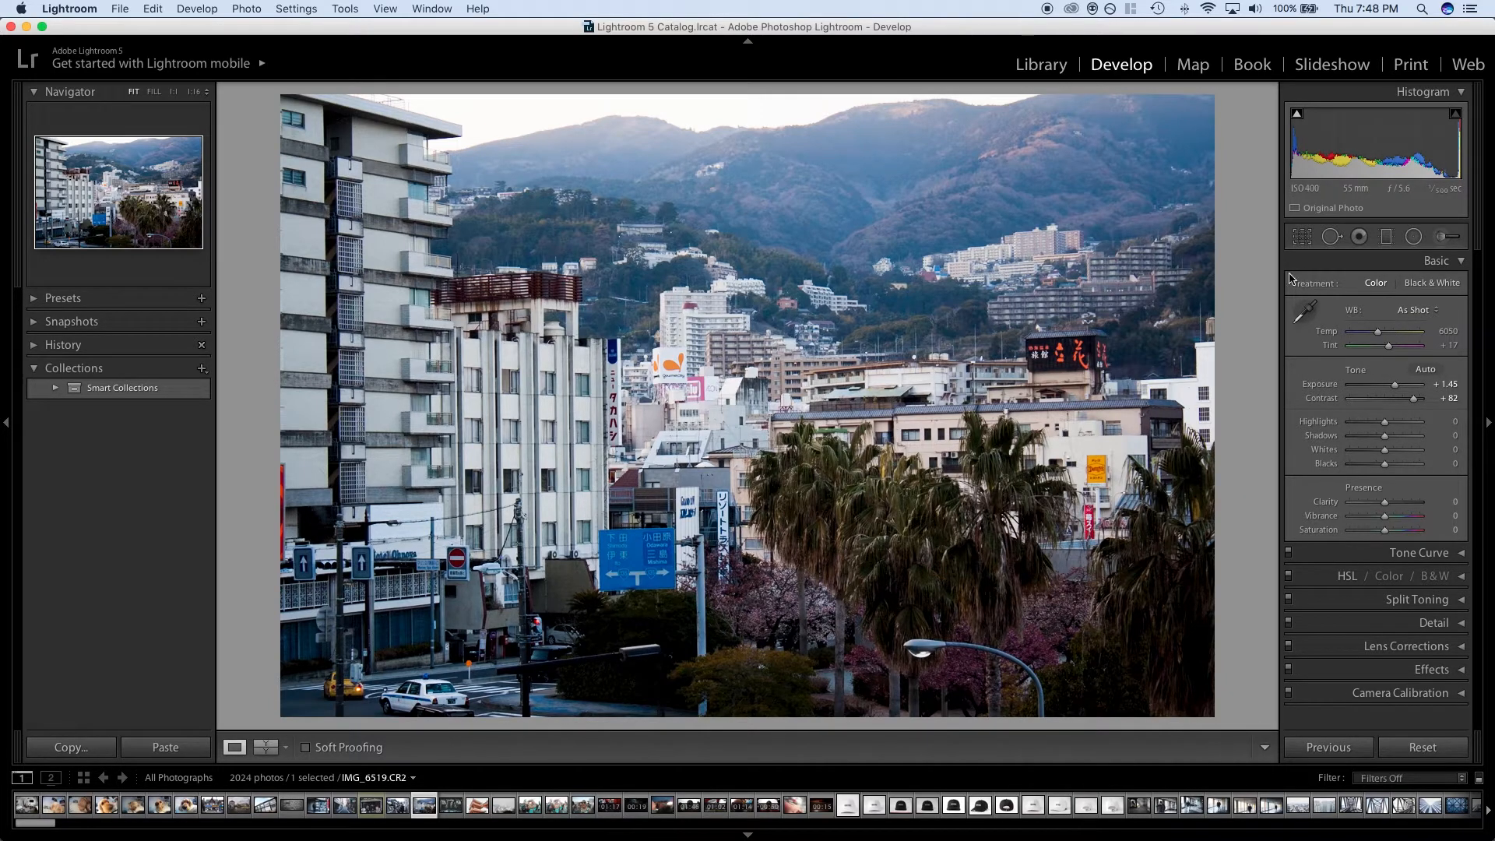
pyautogui.moveTo(1385, 421); pyautogui.dragTo(1438, 428)
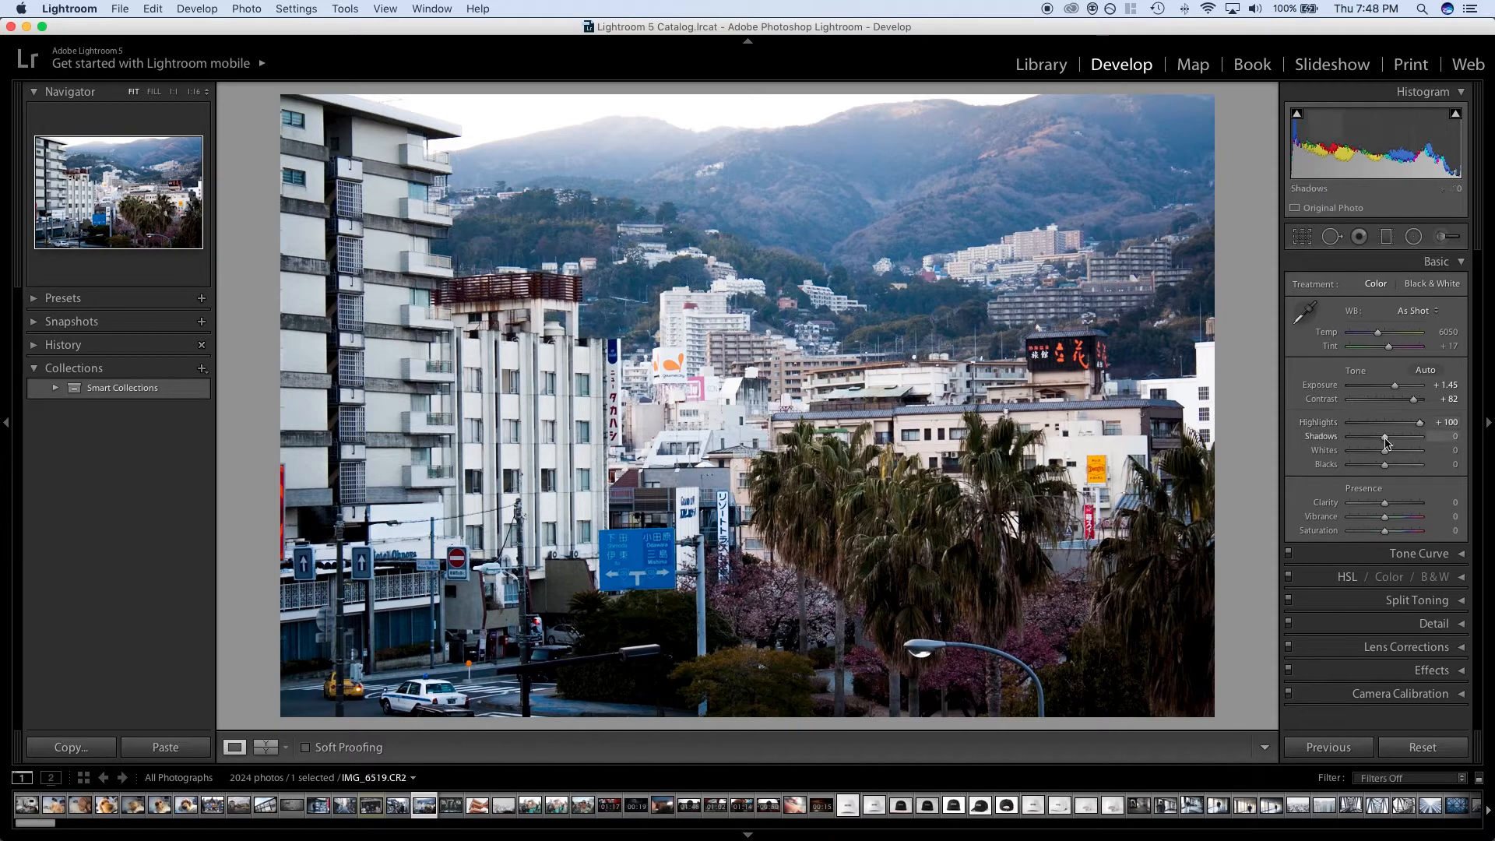
pyautogui.moveTo(1386, 443); pyautogui.dragTo(1375, 447)
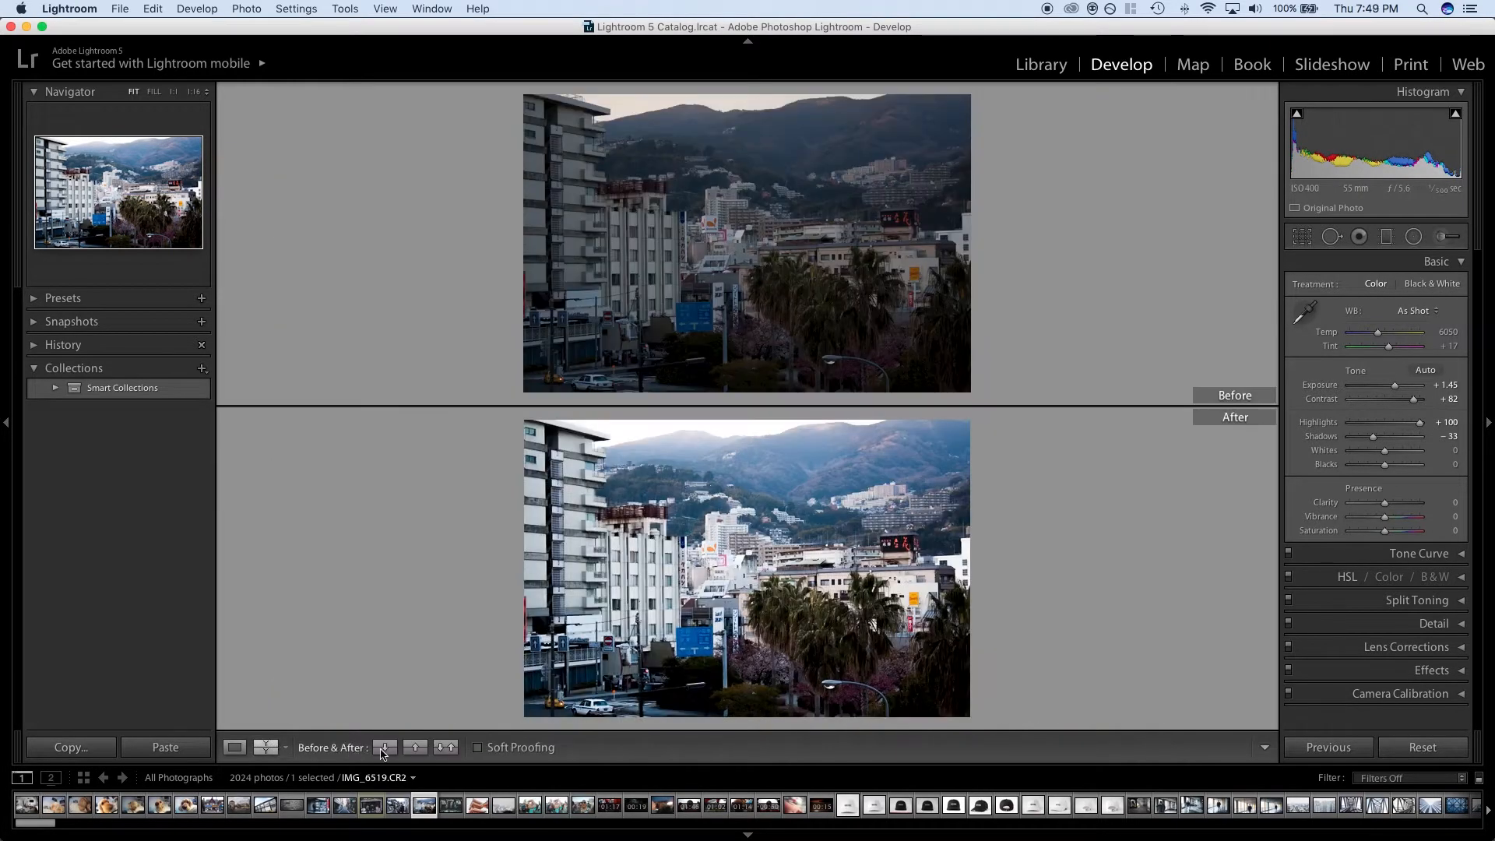
# Compare the edited photo with the original in before/after views, ending in the single-photo view.
pyautogui.click(266, 747)
pyautogui.click(289, 750)
pyautogui.click(342, 762)
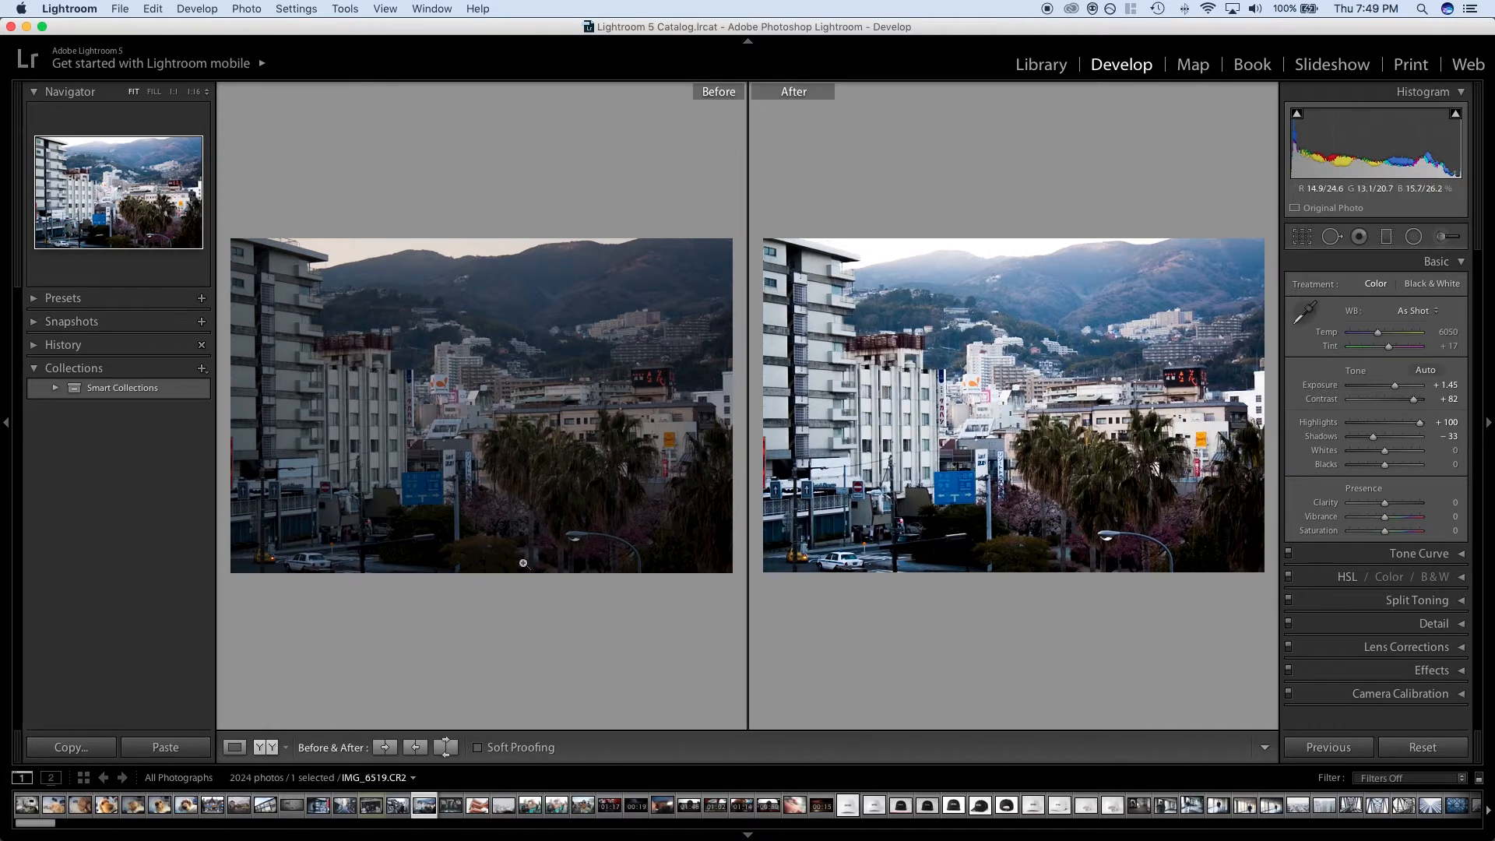
pyautogui.click(235, 747)
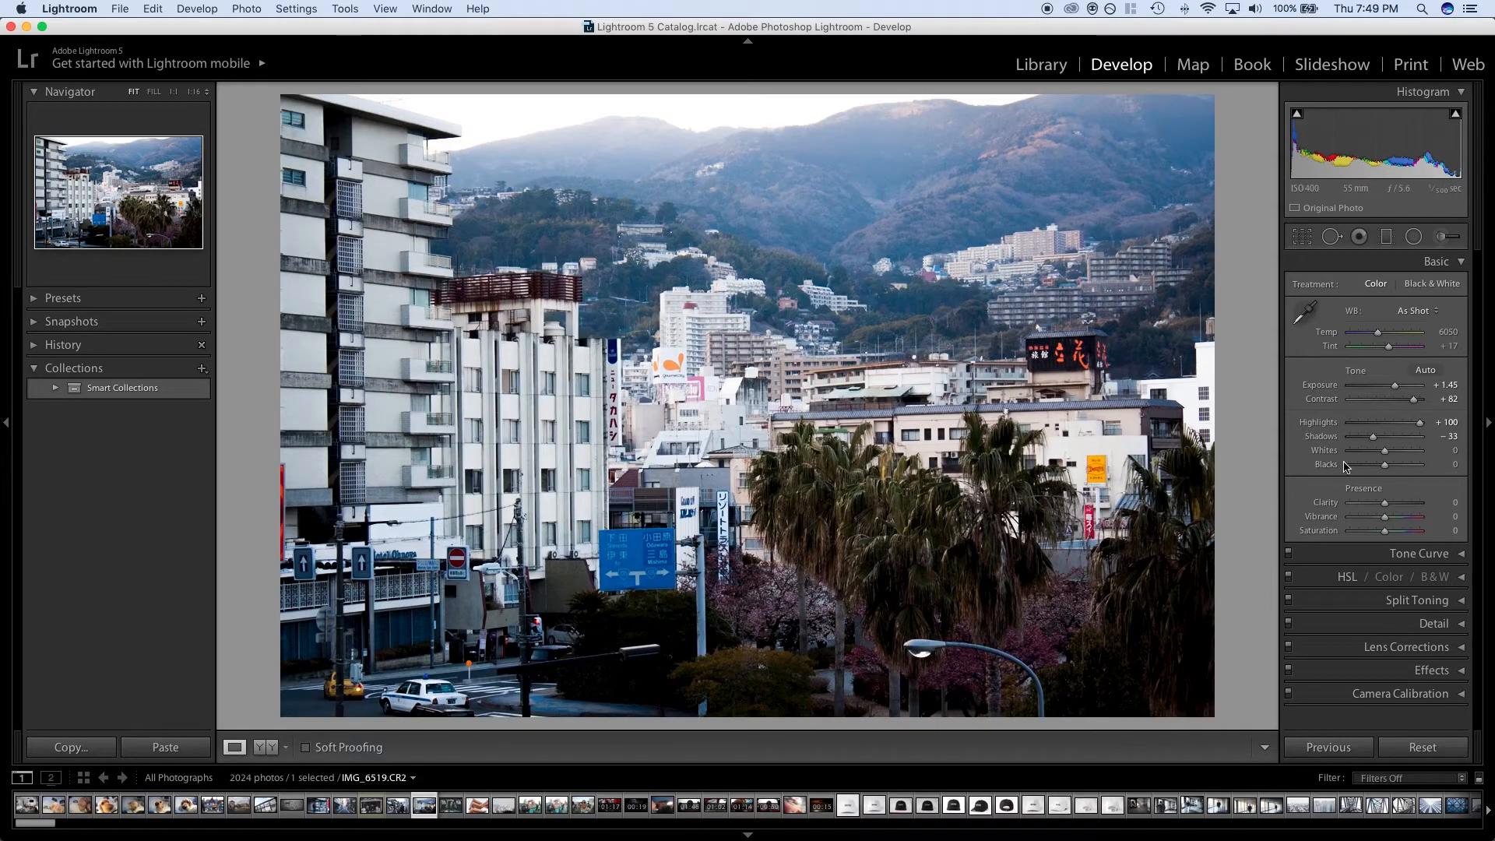
# Set the photo's Whites to +46 and Blacks to −47.
pyautogui.moveTo(1385, 451); pyautogui.dragTo(1402, 455)
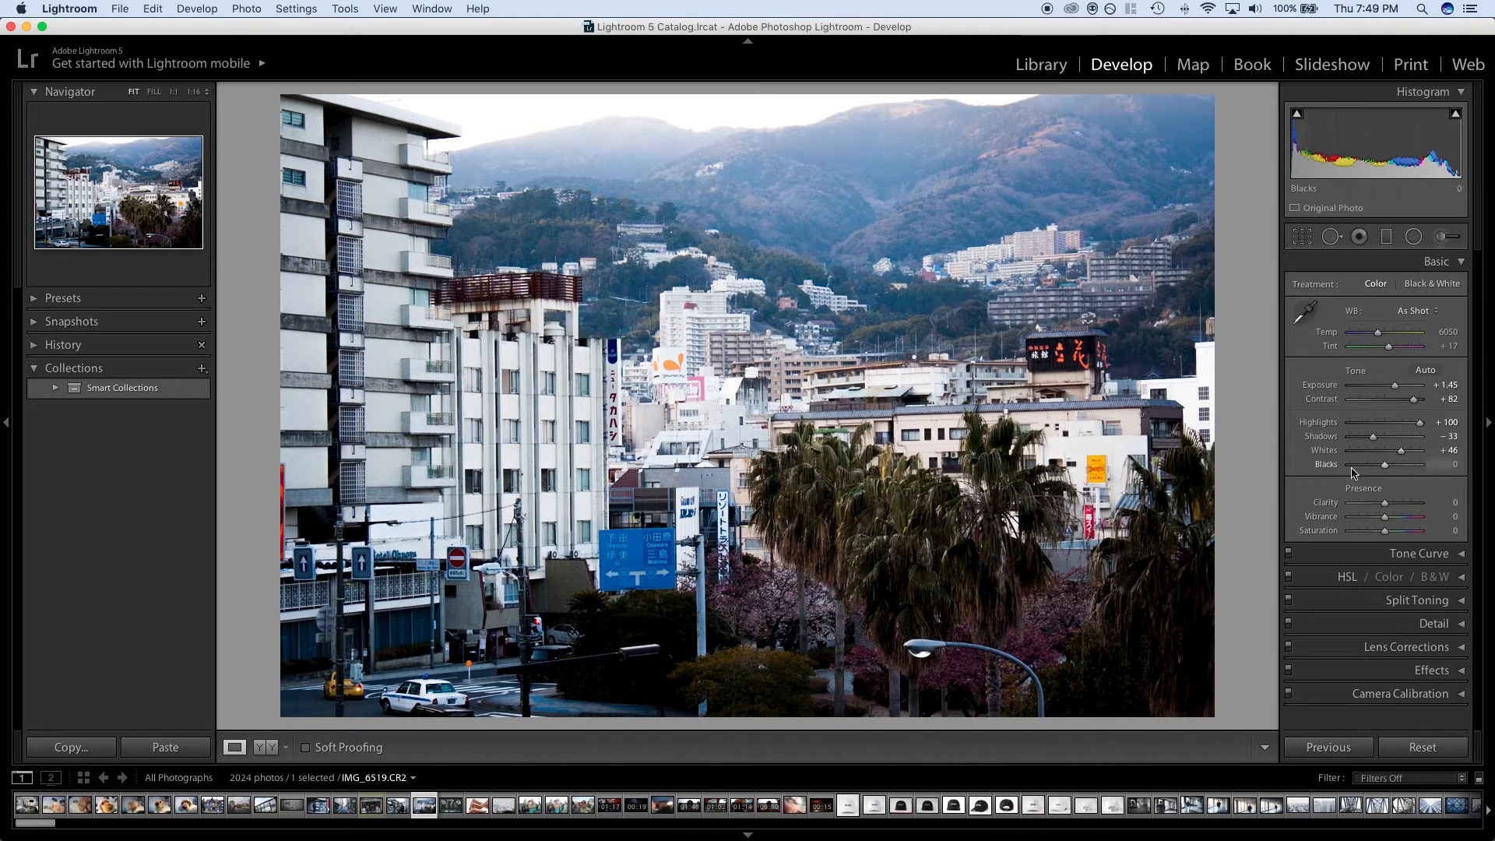
pyautogui.moveTo(1386, 469); pyautogui.dragTo(1370, 476)
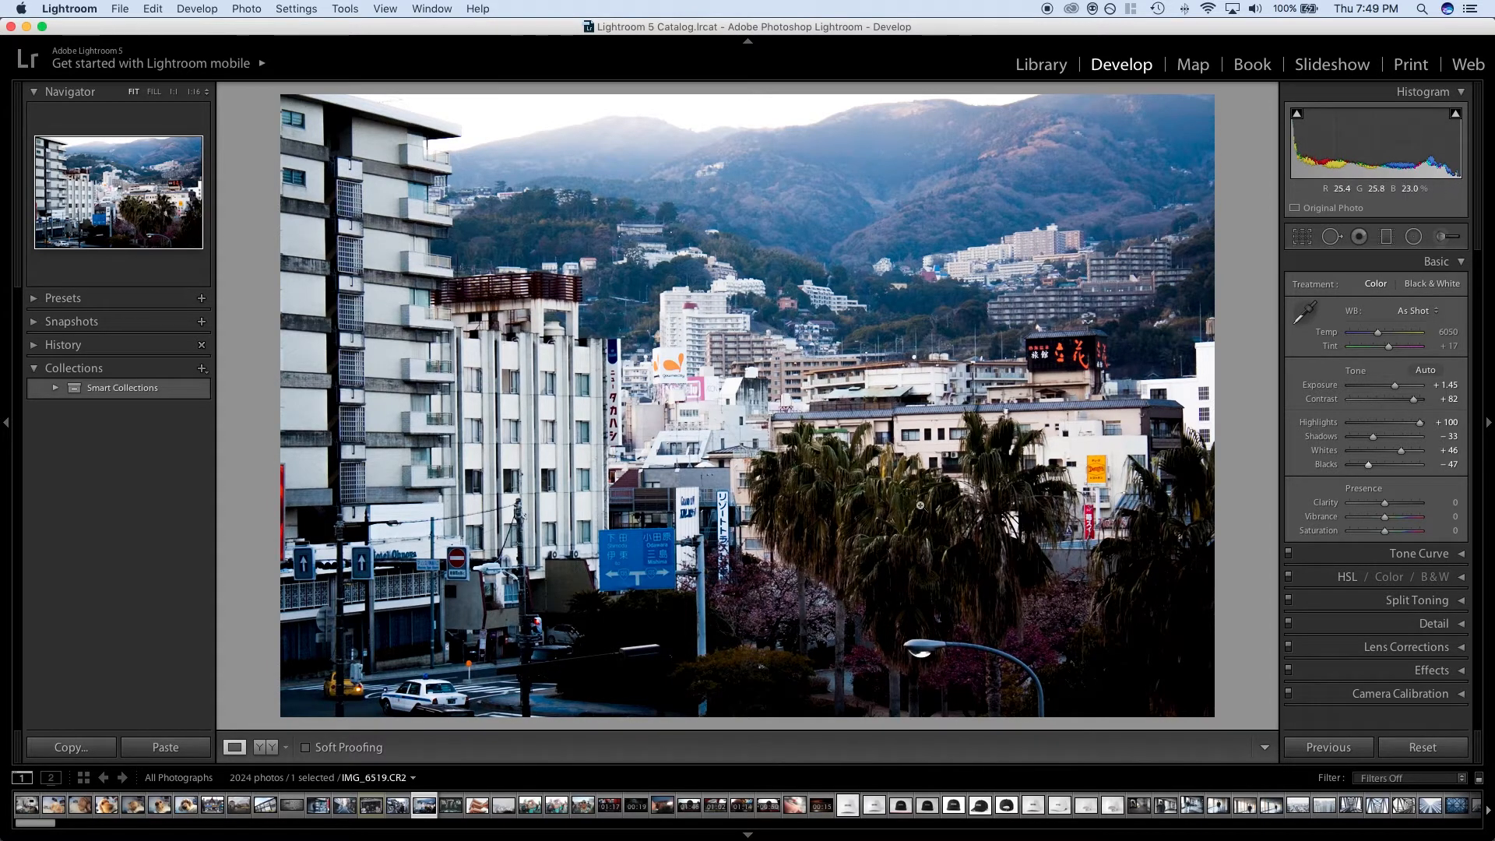
# View the finished reference image JapanUrbanDesaturated.jpg in Preview for comparison, and return to Lightroom.
pyautogui.hotkey('ctrl', 'Up')
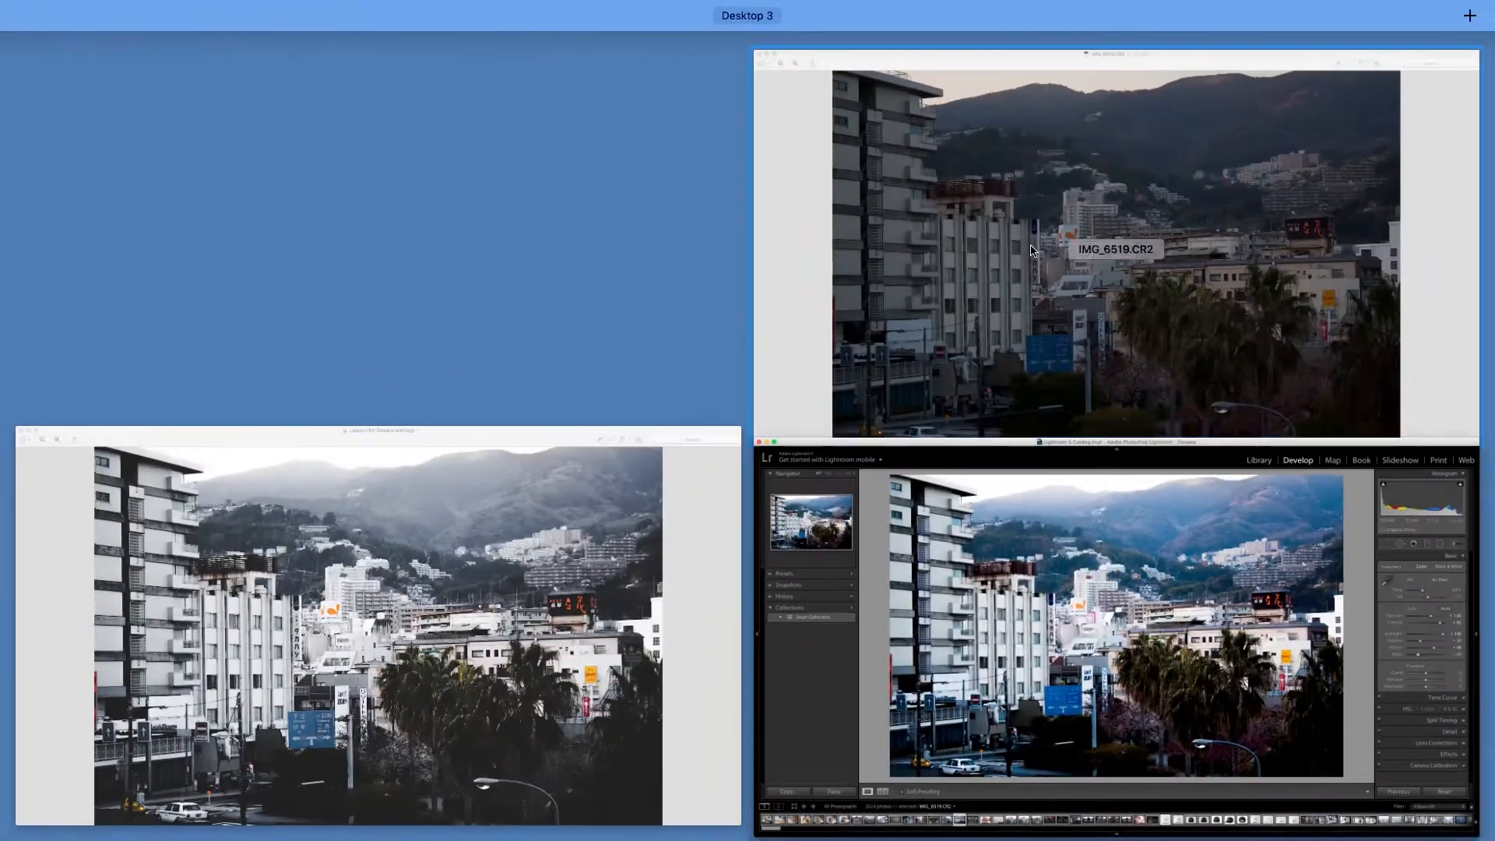
pyautogui.click(689, 498)
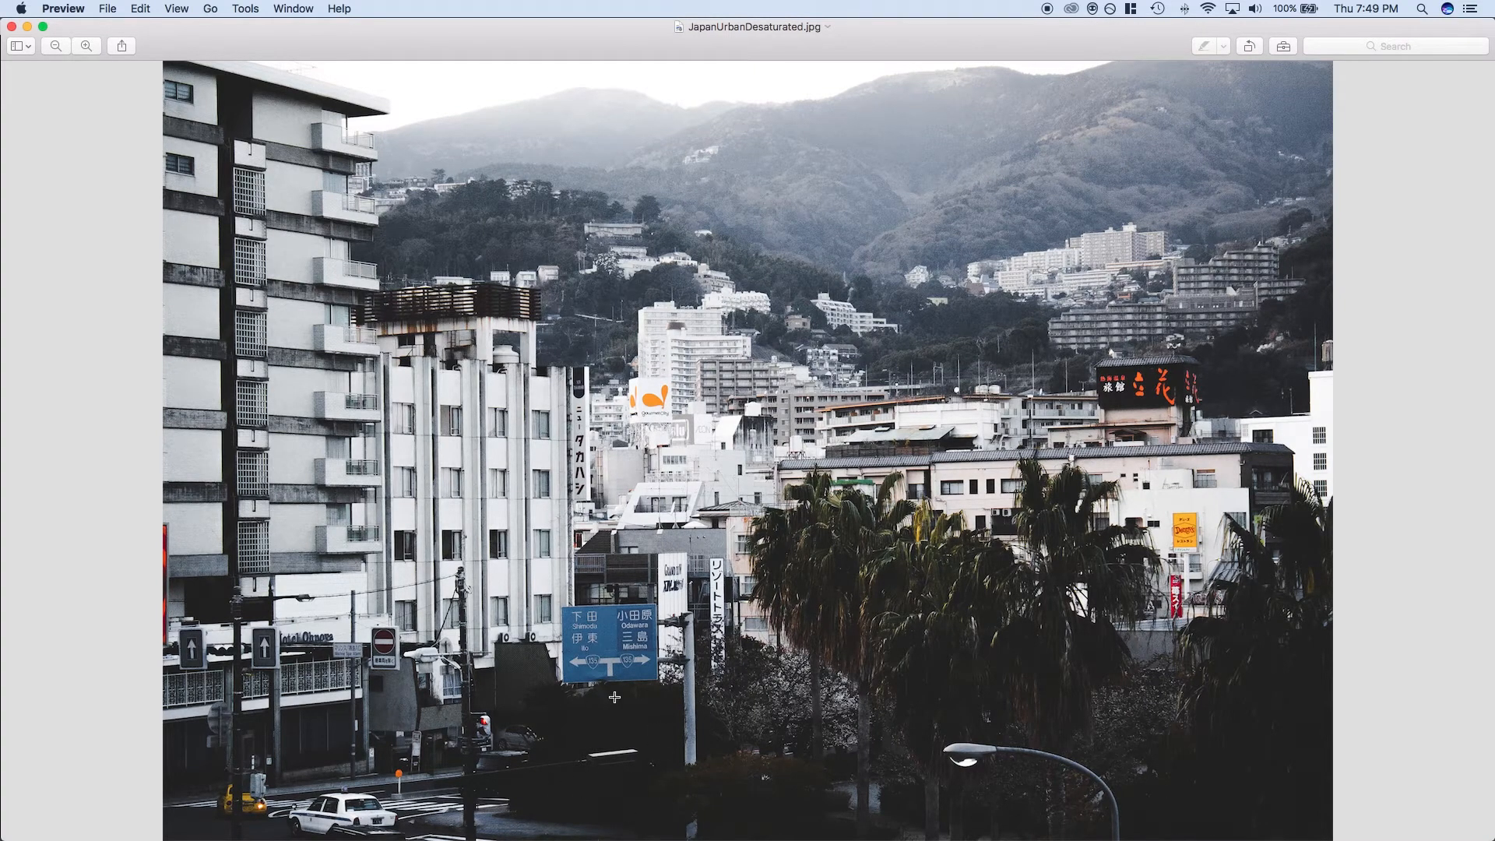
pyautogui.hotkey('ctrl', 'Up')
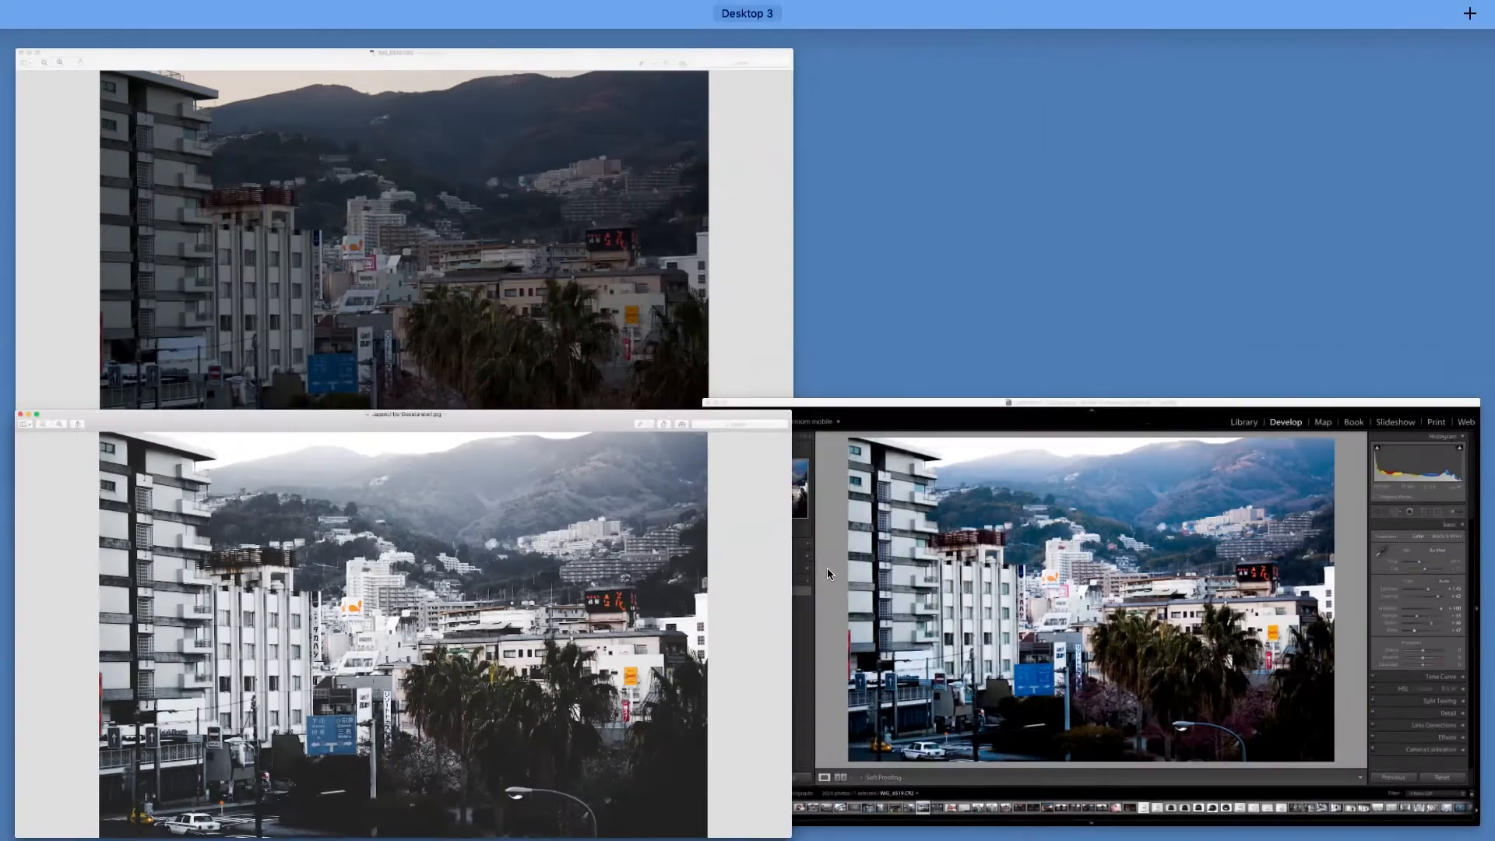
pyautogui.click(904, 576)
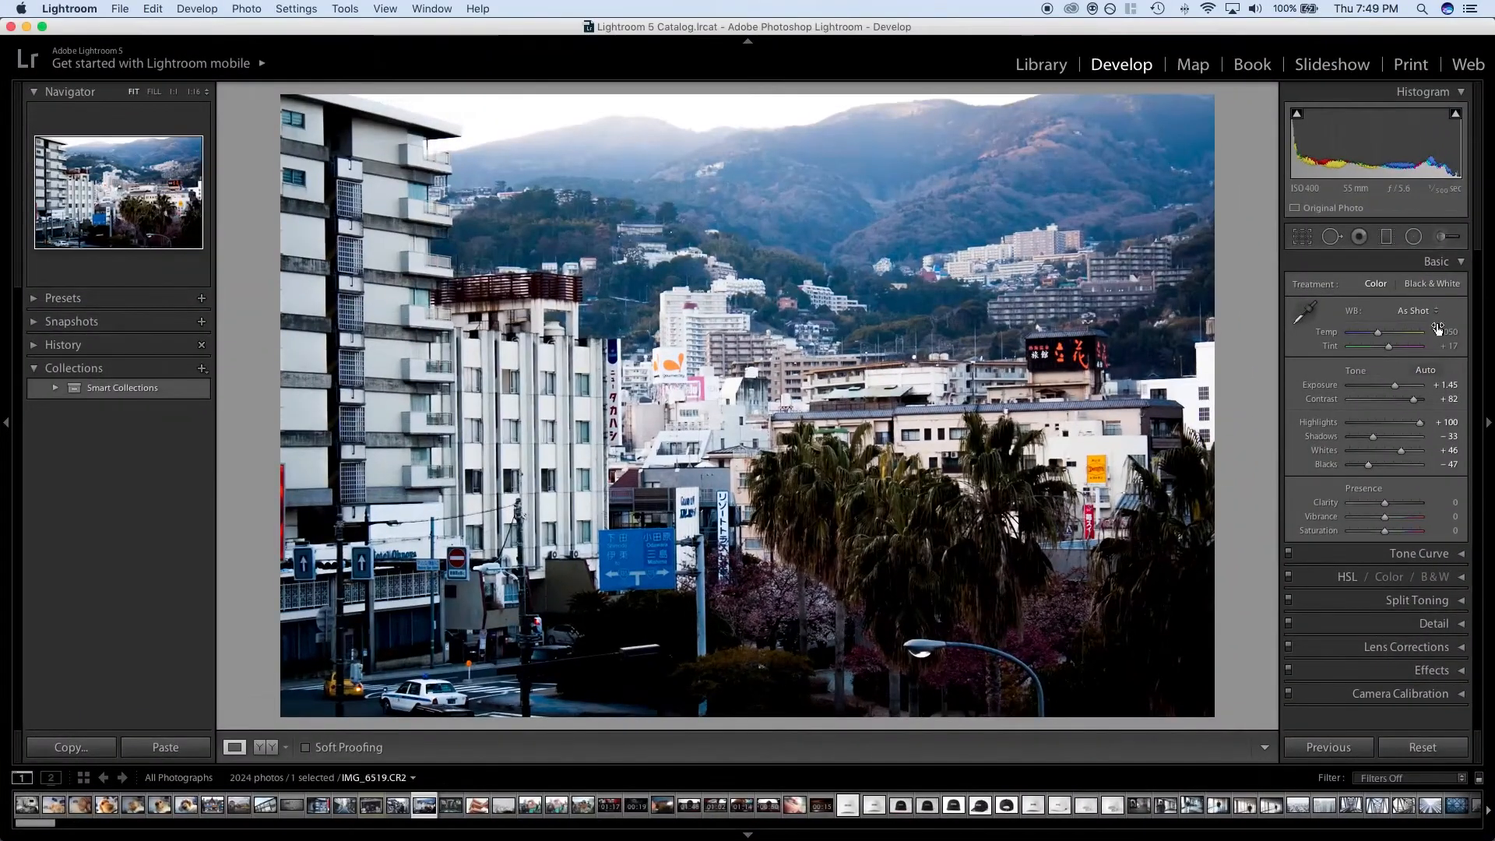
# Make the RGB tone curve editable by points and add three points along it in the shadows, midtones and highlights.
pyautogui.click(1447, 262)
pyautogui.click(1458, 286)
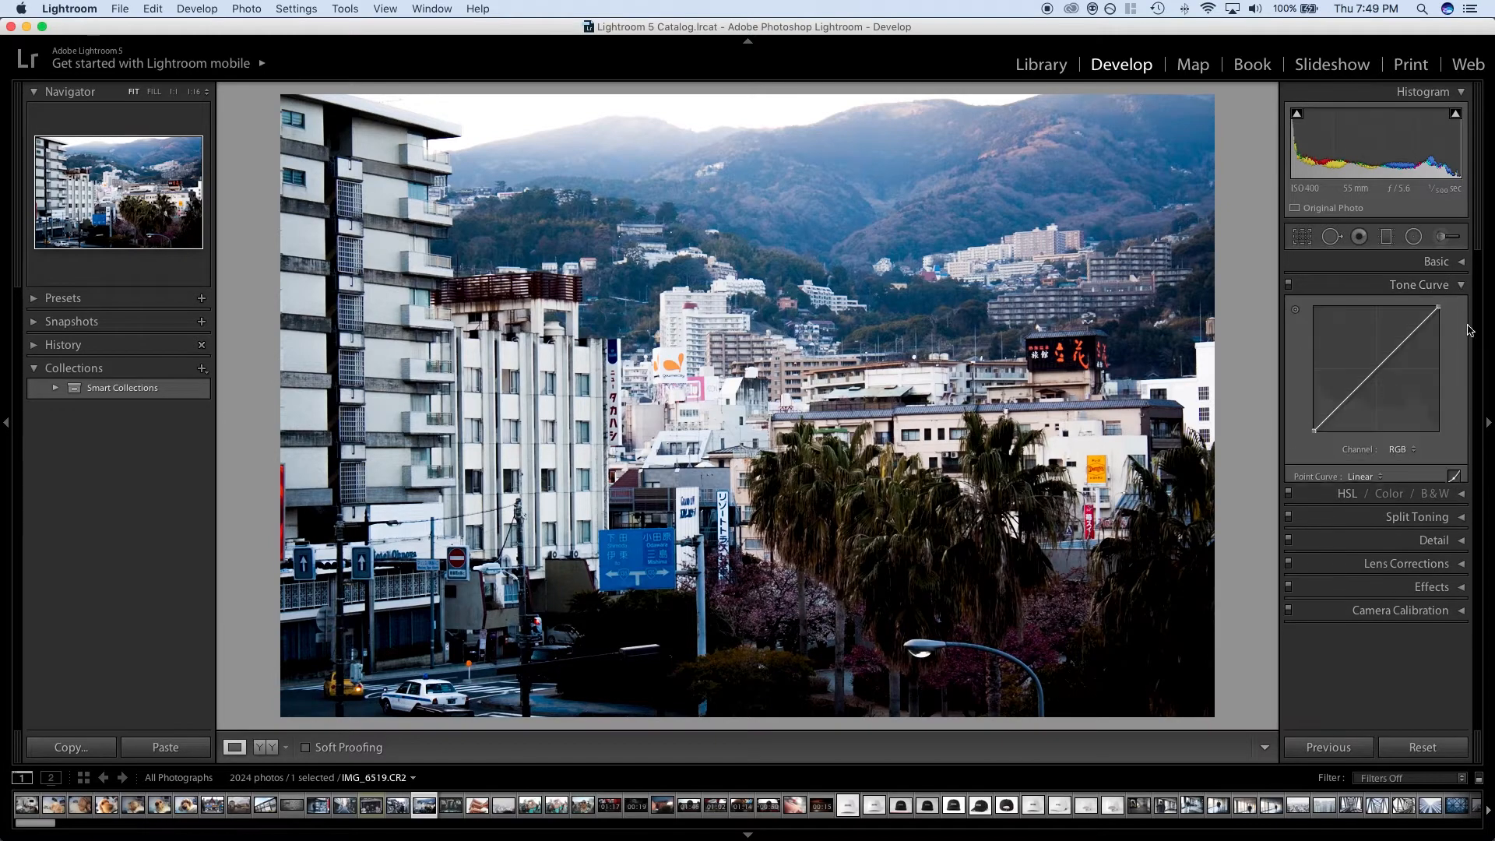
pyautogui.click(1379, 477)
pyautogui.click(1381, 477)
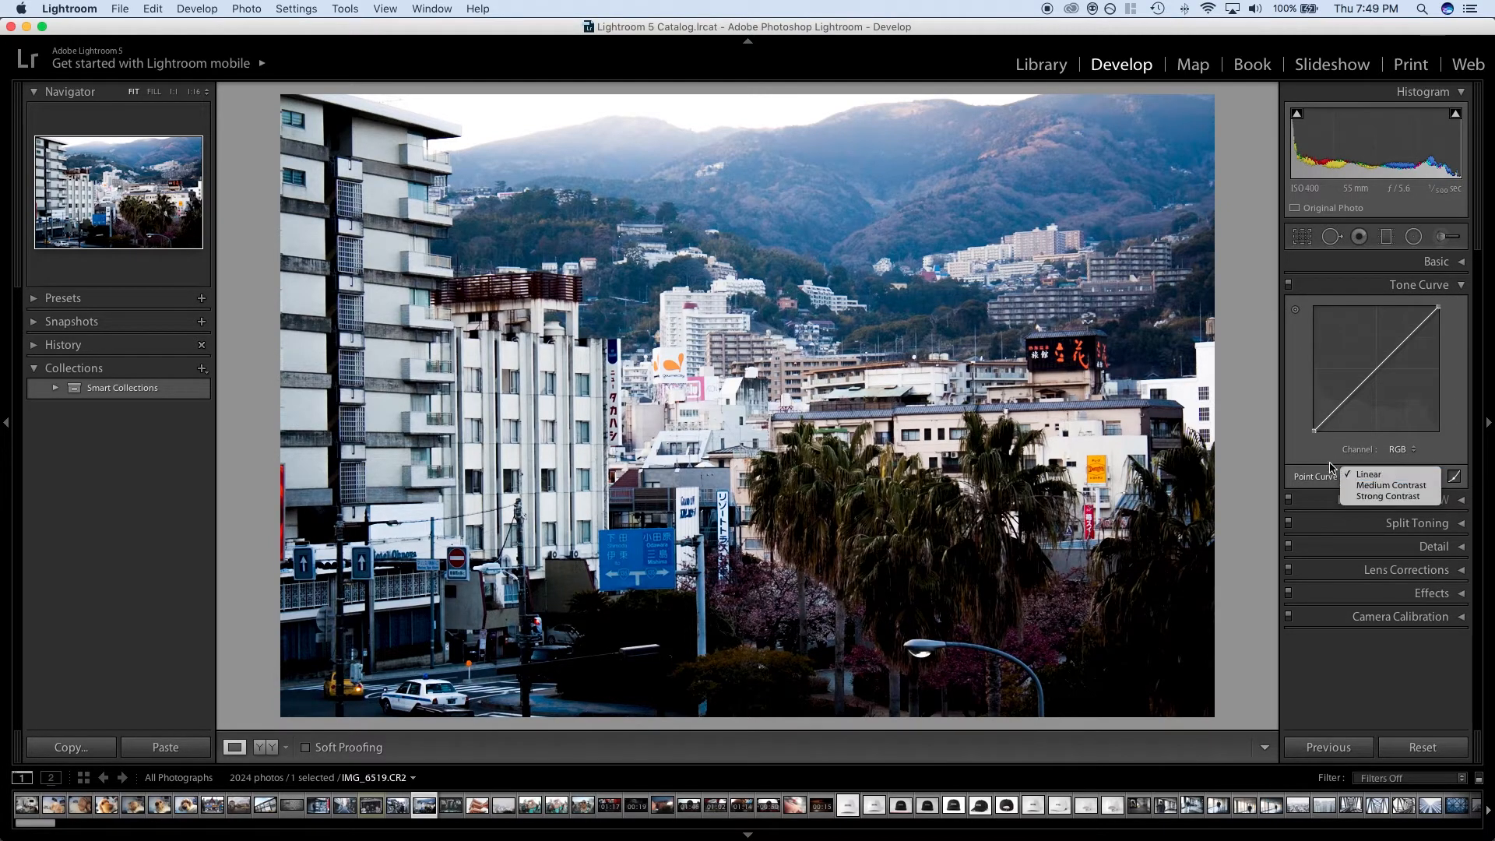
pyautogui.click(1454, 476)
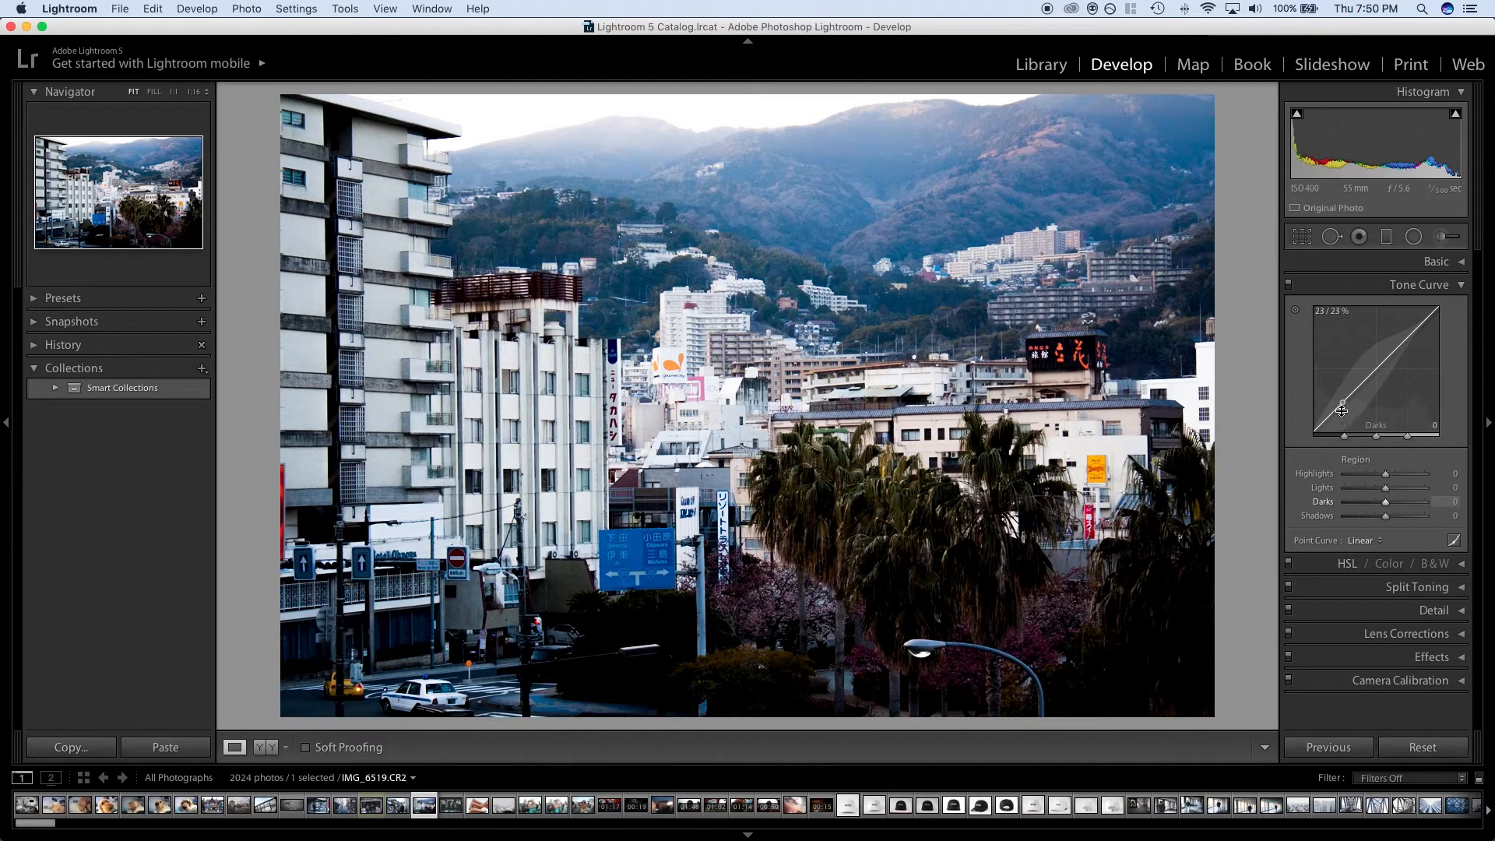
pyautogui.click(1383, 540)
pyautogui.click(1454, 540)
pyautogui.click(1346, 399)
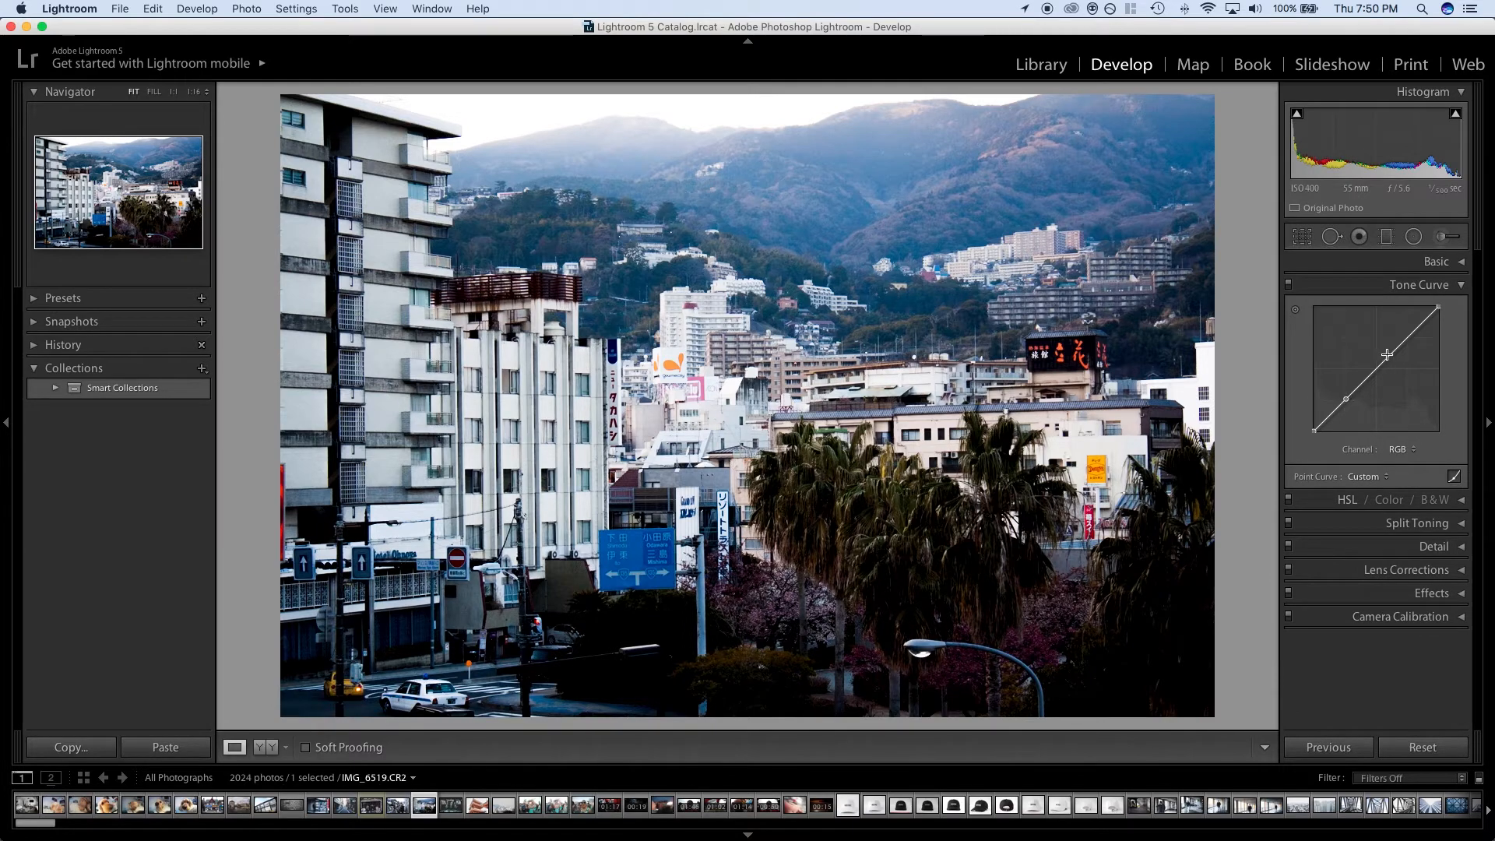
pyautogui.click(1377, 369)
pyautogui.click(1409, 337)
# Raise the tone curve's black point to about 14% and lower the shadow point to about 23% for faded blacks.
pyautogui.moveTo(1315, 431); pyautogui.dragTo(1313, 408)
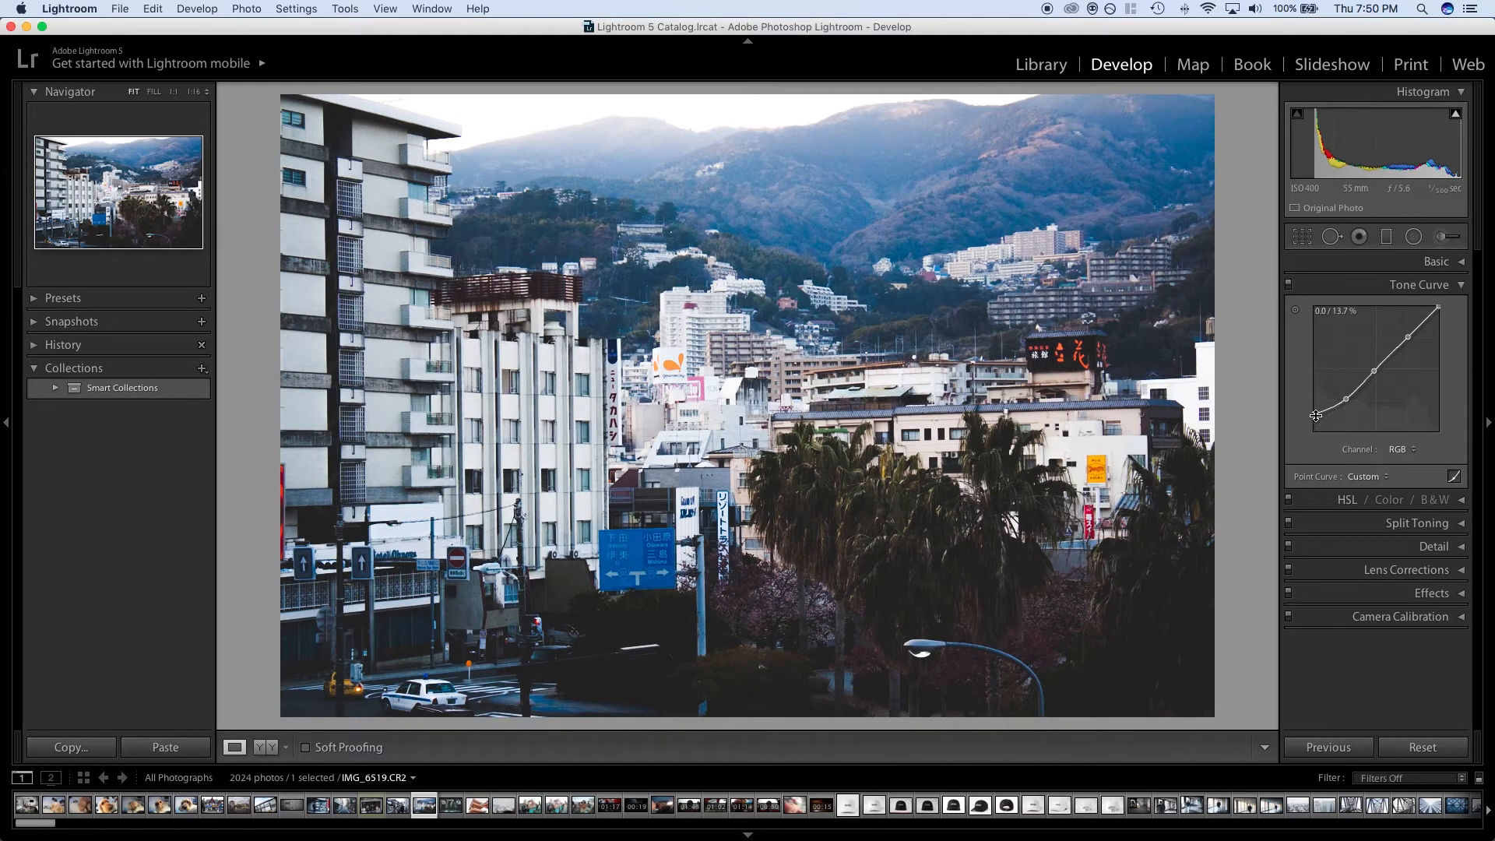
pyautogui.moveTo(1316, 413); pyautogui.dragTo(1348, 406)
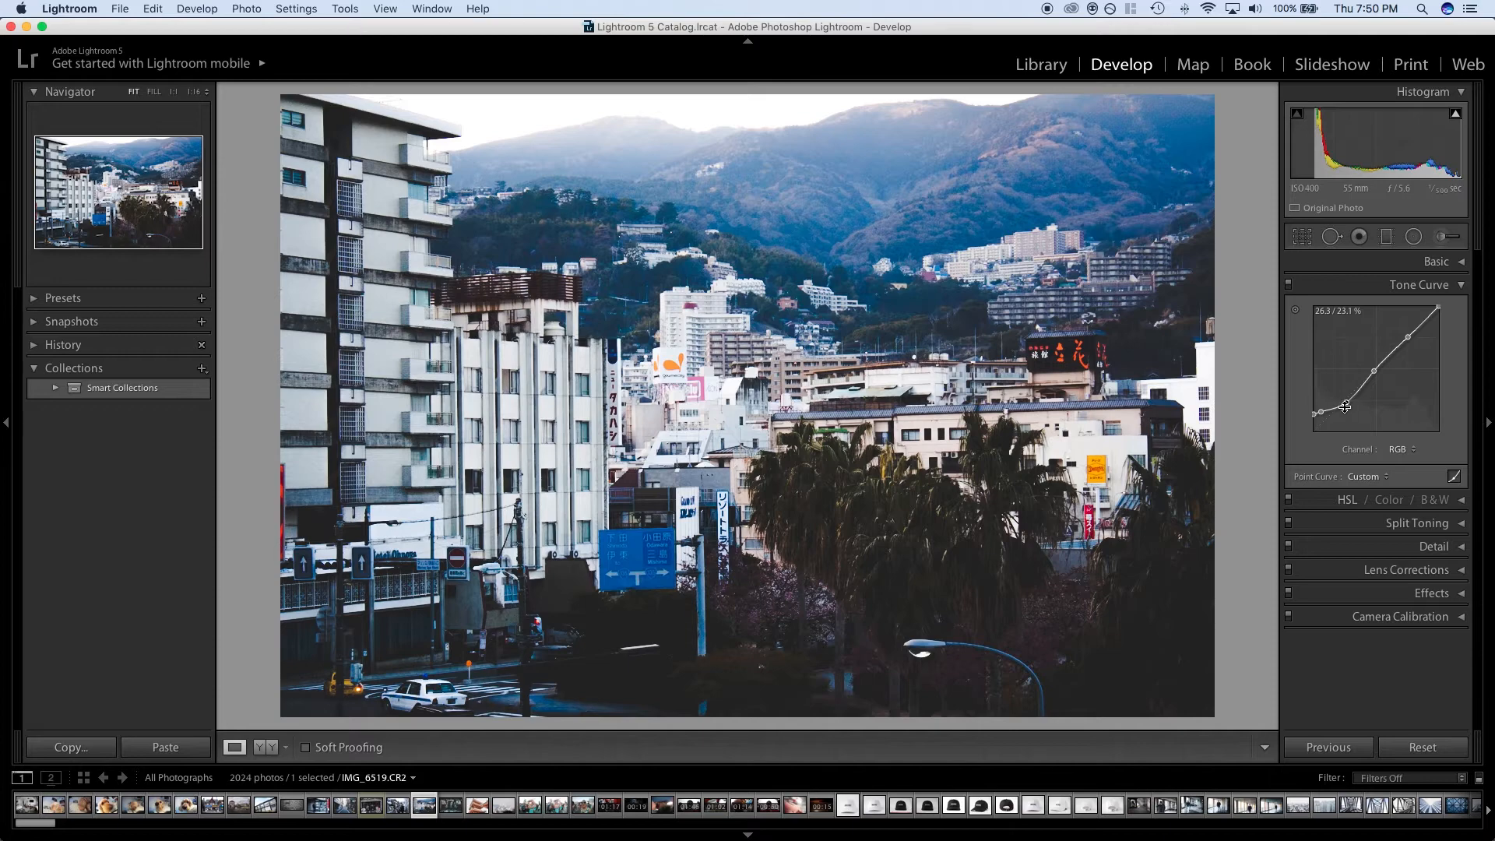
pyautogui.click(1445, 286)
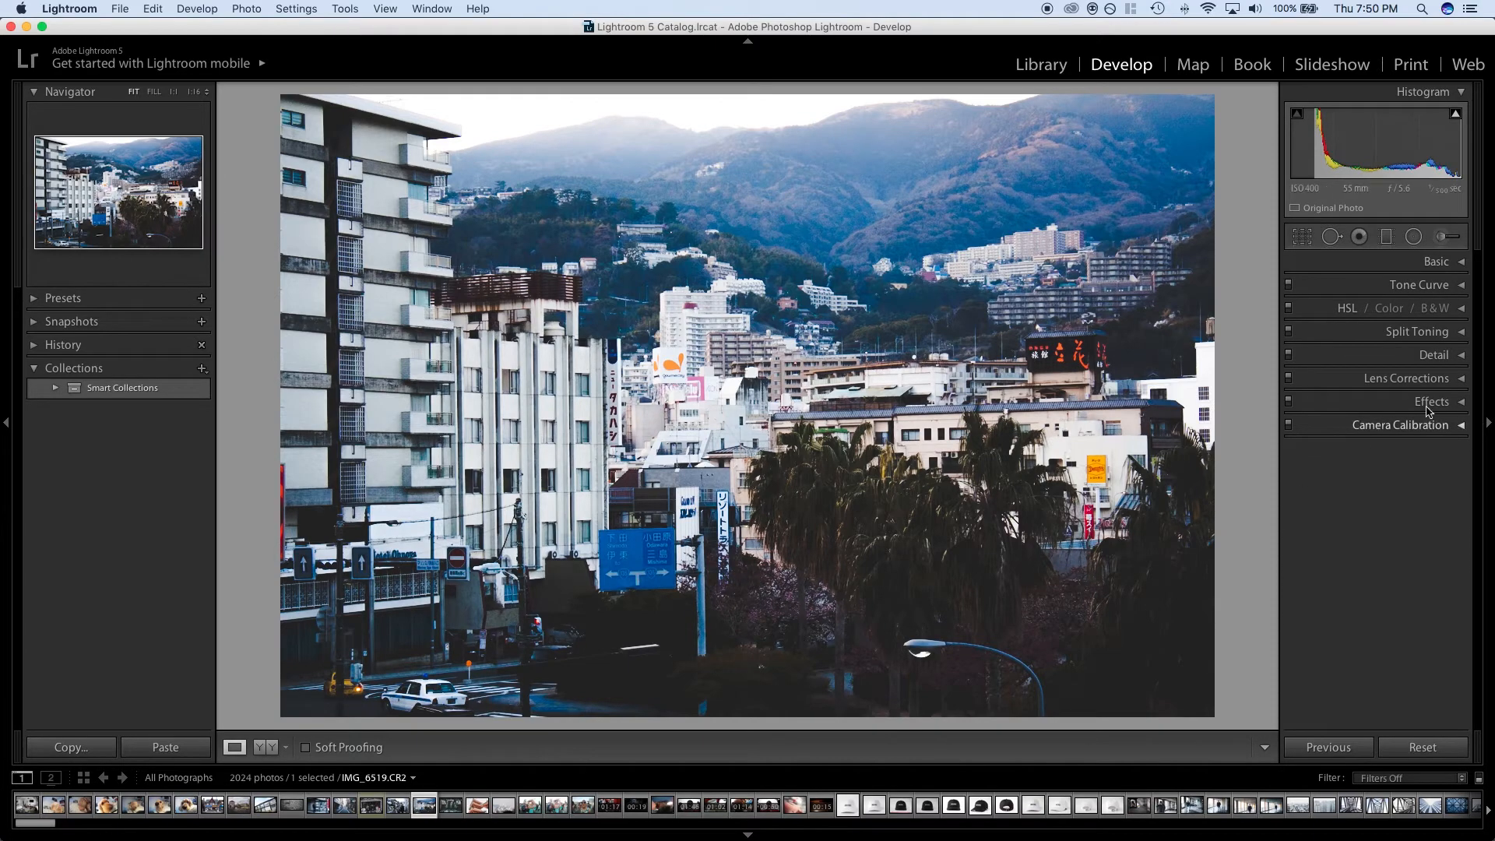
# Reduce Purple and Magenta saturation to −100 by adjusting directly on the photo.
pyautogui.click(1456, 331)
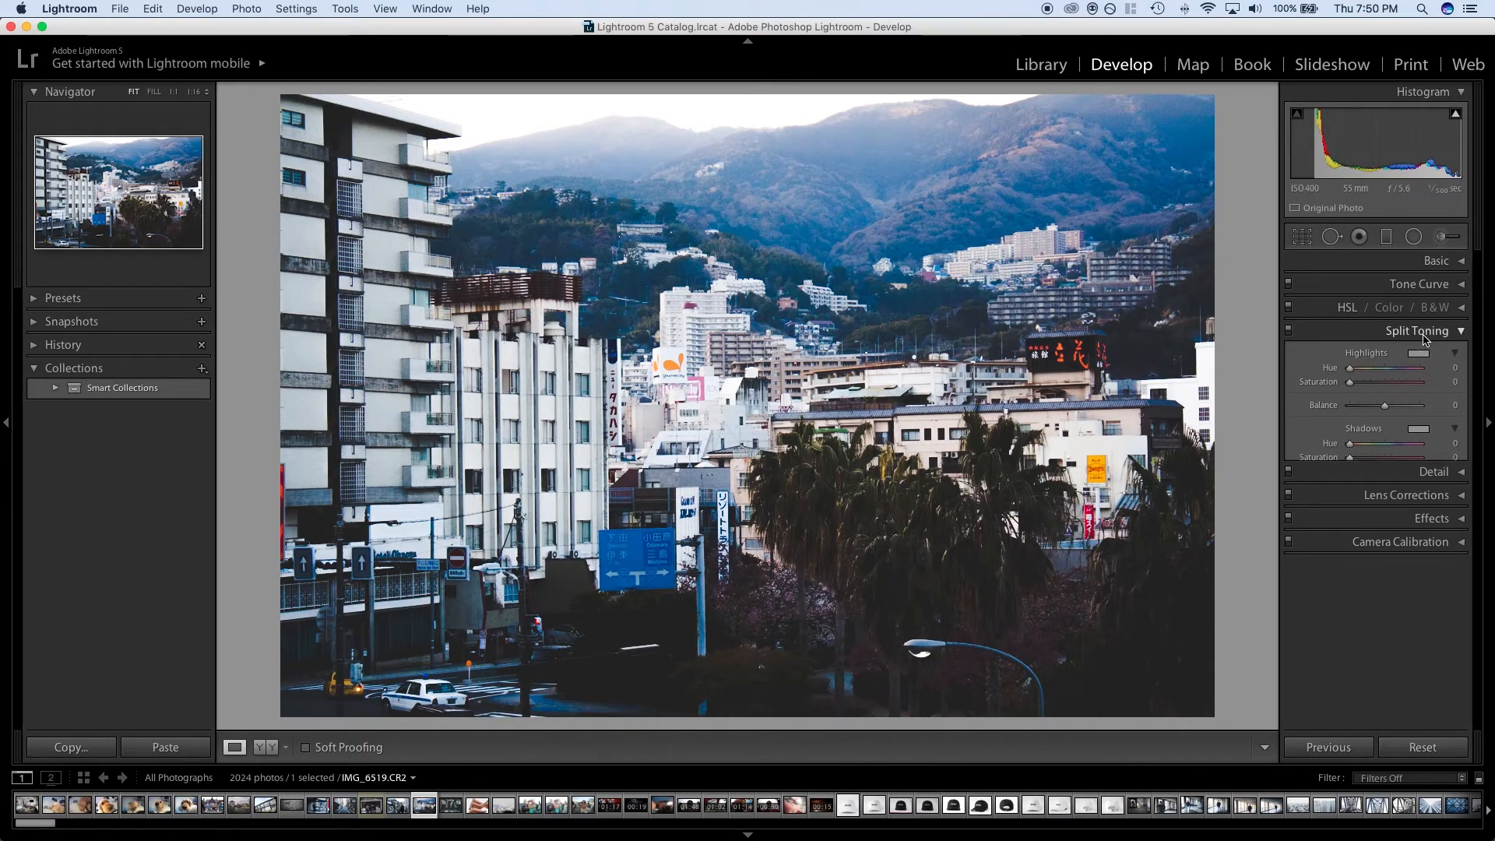
pyautogui.click(1454, 332)
pyautogui.click(1462, 310)
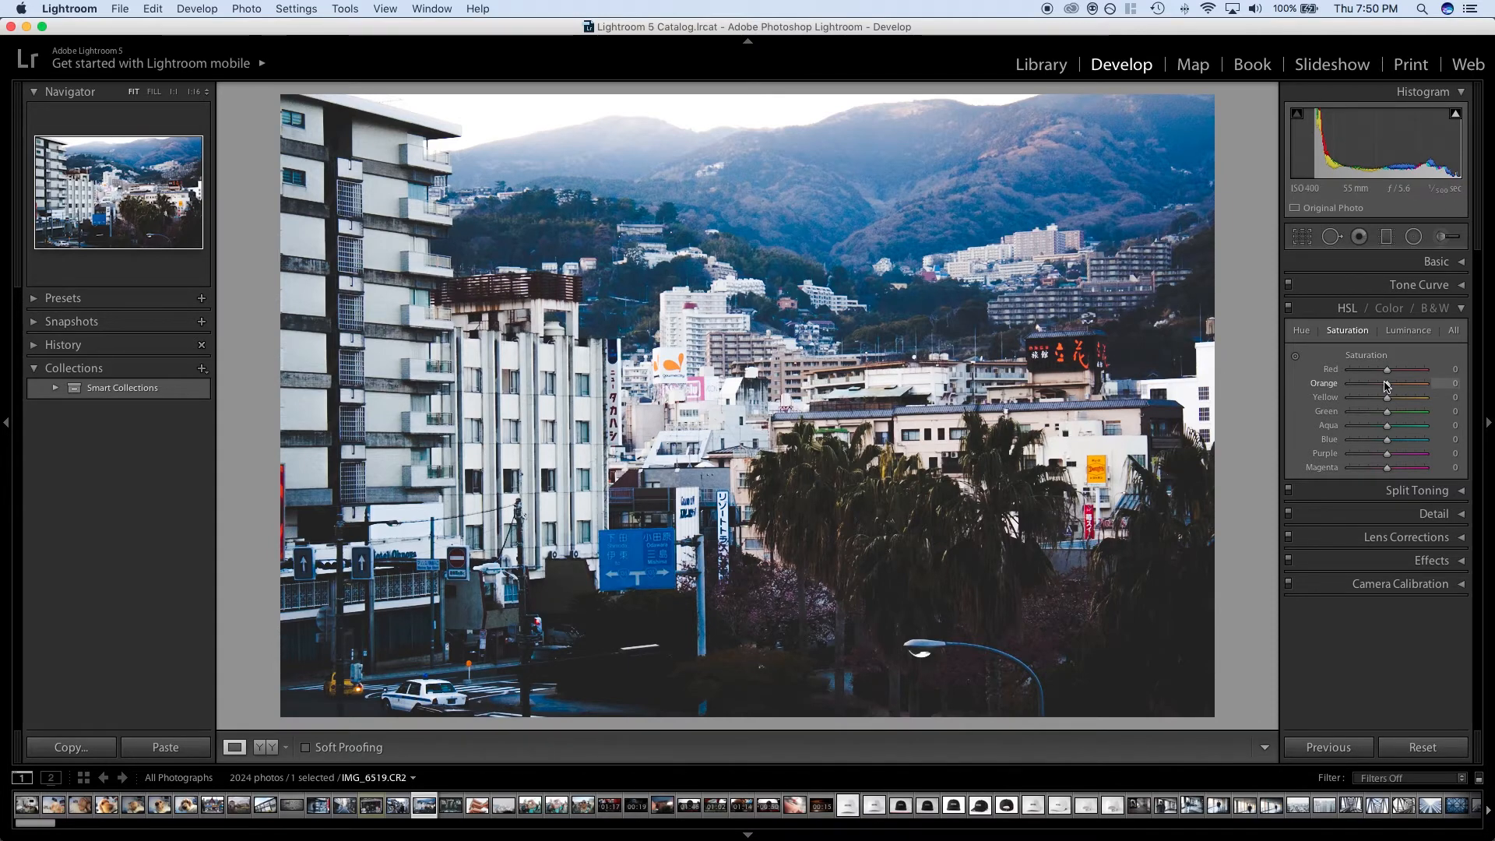
pyautogui.click(1295, 356)
pyautogui.moveTo(722, 520); pyautogui.dragTo(722, 592)
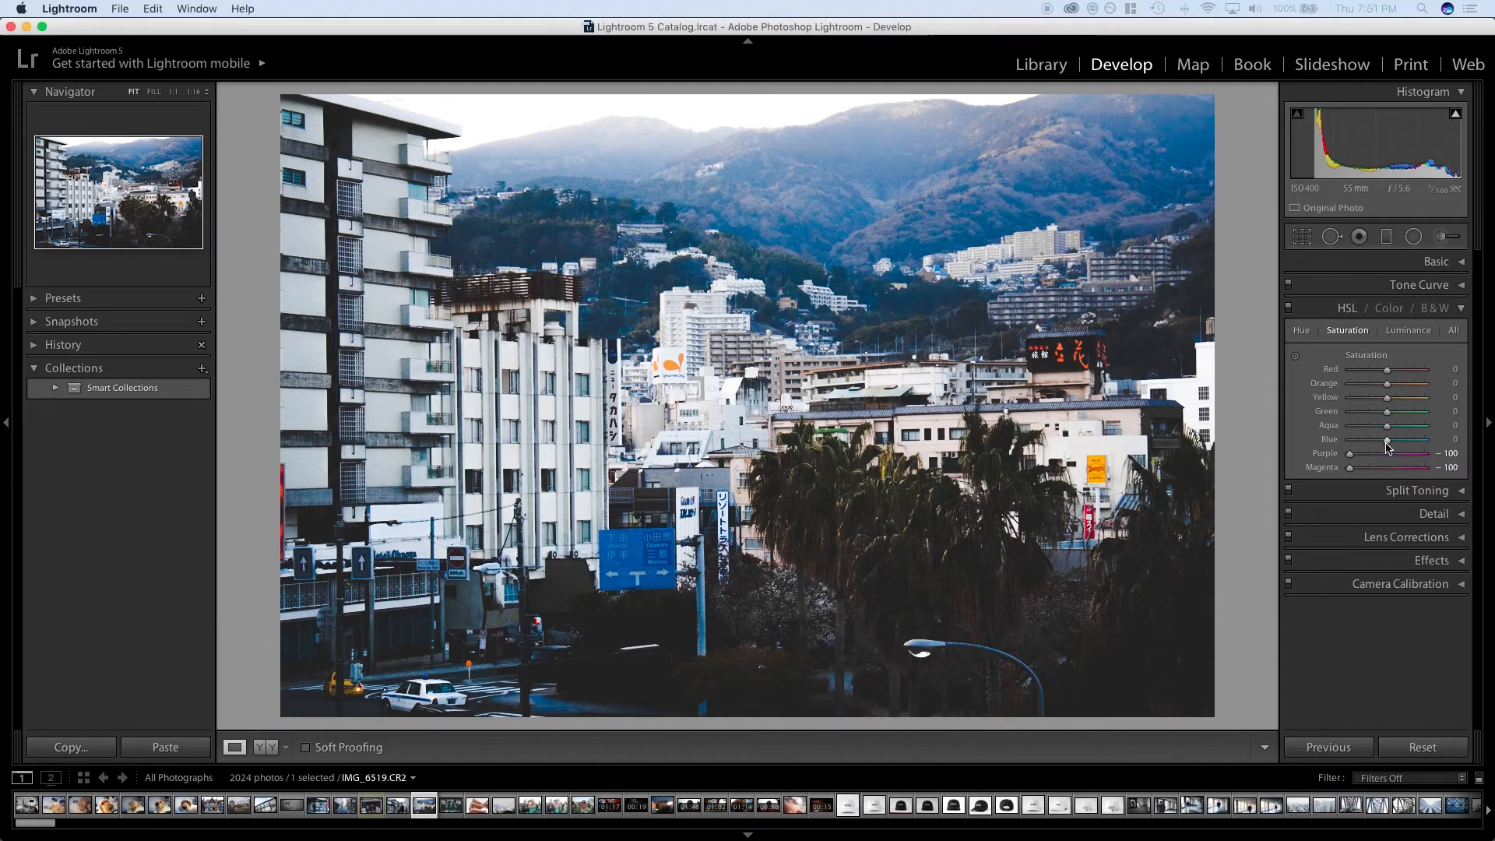
# Set the colour saturation to Red +48, Orange +70, Yellow −43, Green −28, Aqua −32 and Blue −58.
pyautogui.moveTo(1387, 445); pyautogui.dragTo(1375, 448)
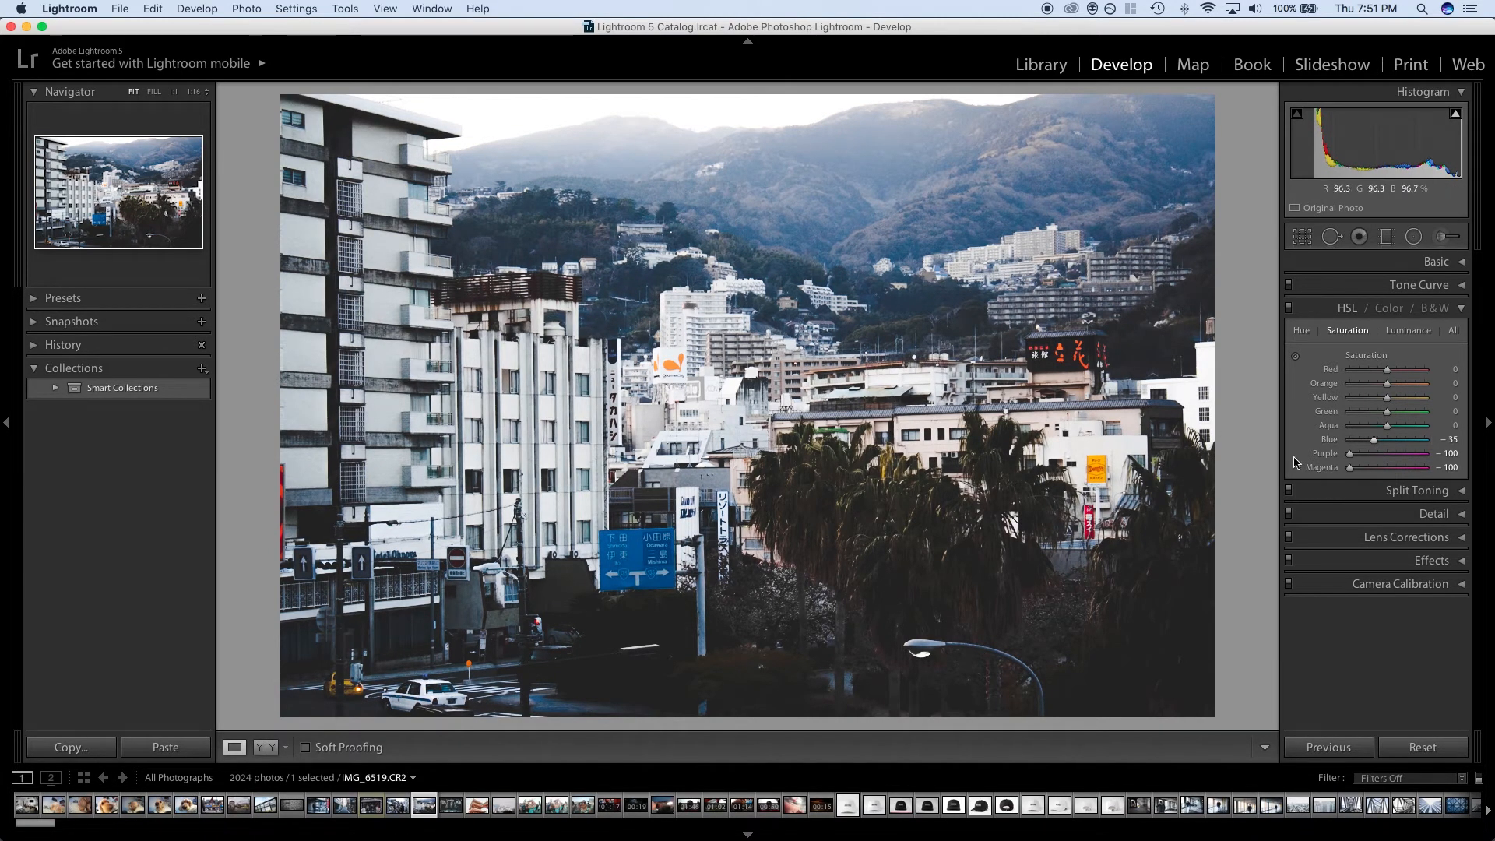
pyautogui.click(1378, 434)
pyautogui.moveTo(1374, 441); pyautogui.dragTo(1367, 451)
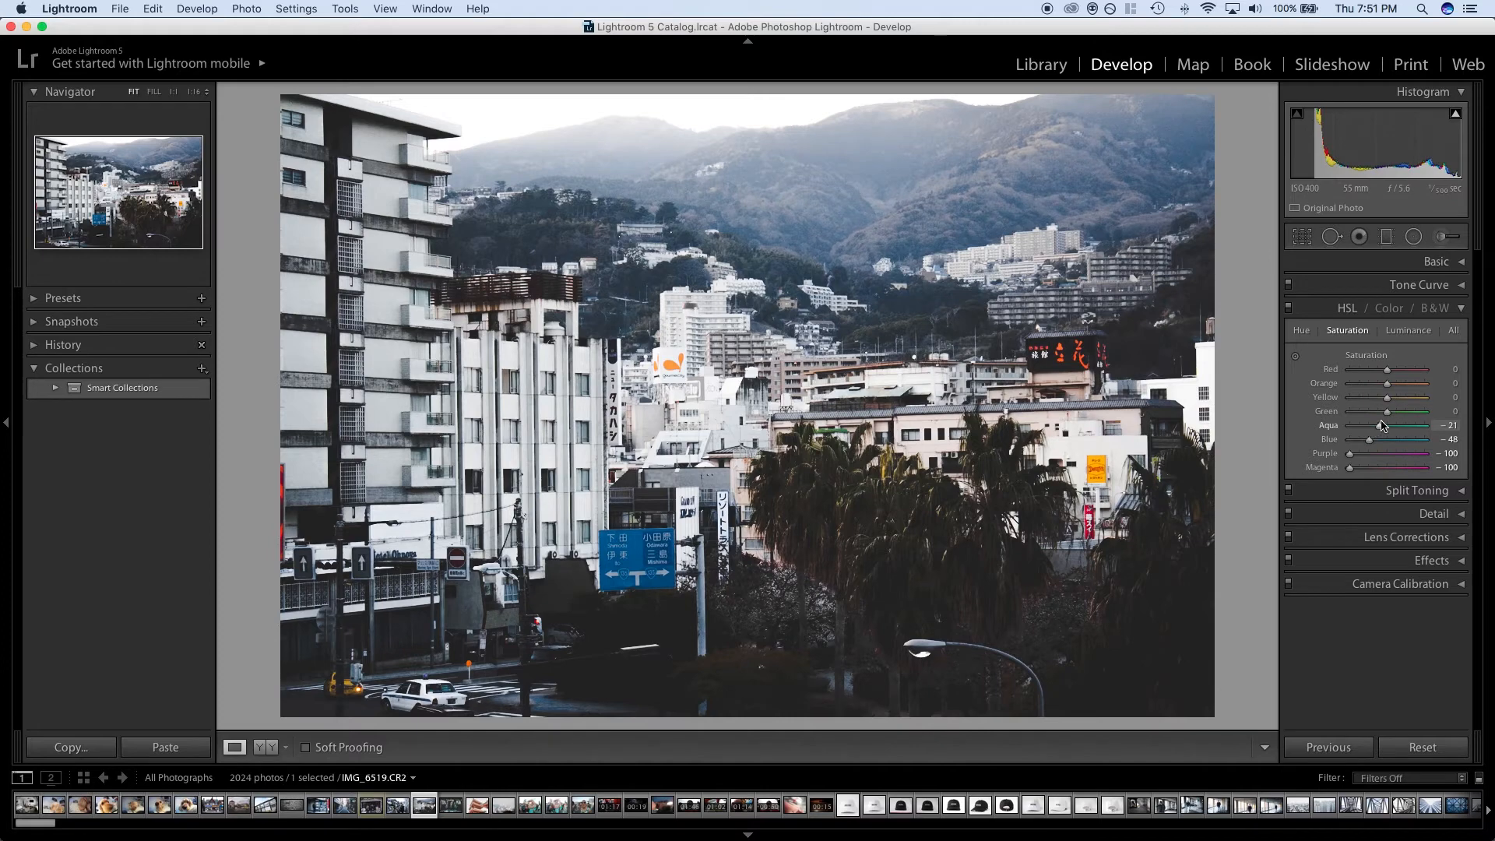
pyautogui.moveTo(1387, 383); pyautogui.dragTo(1414, 387)
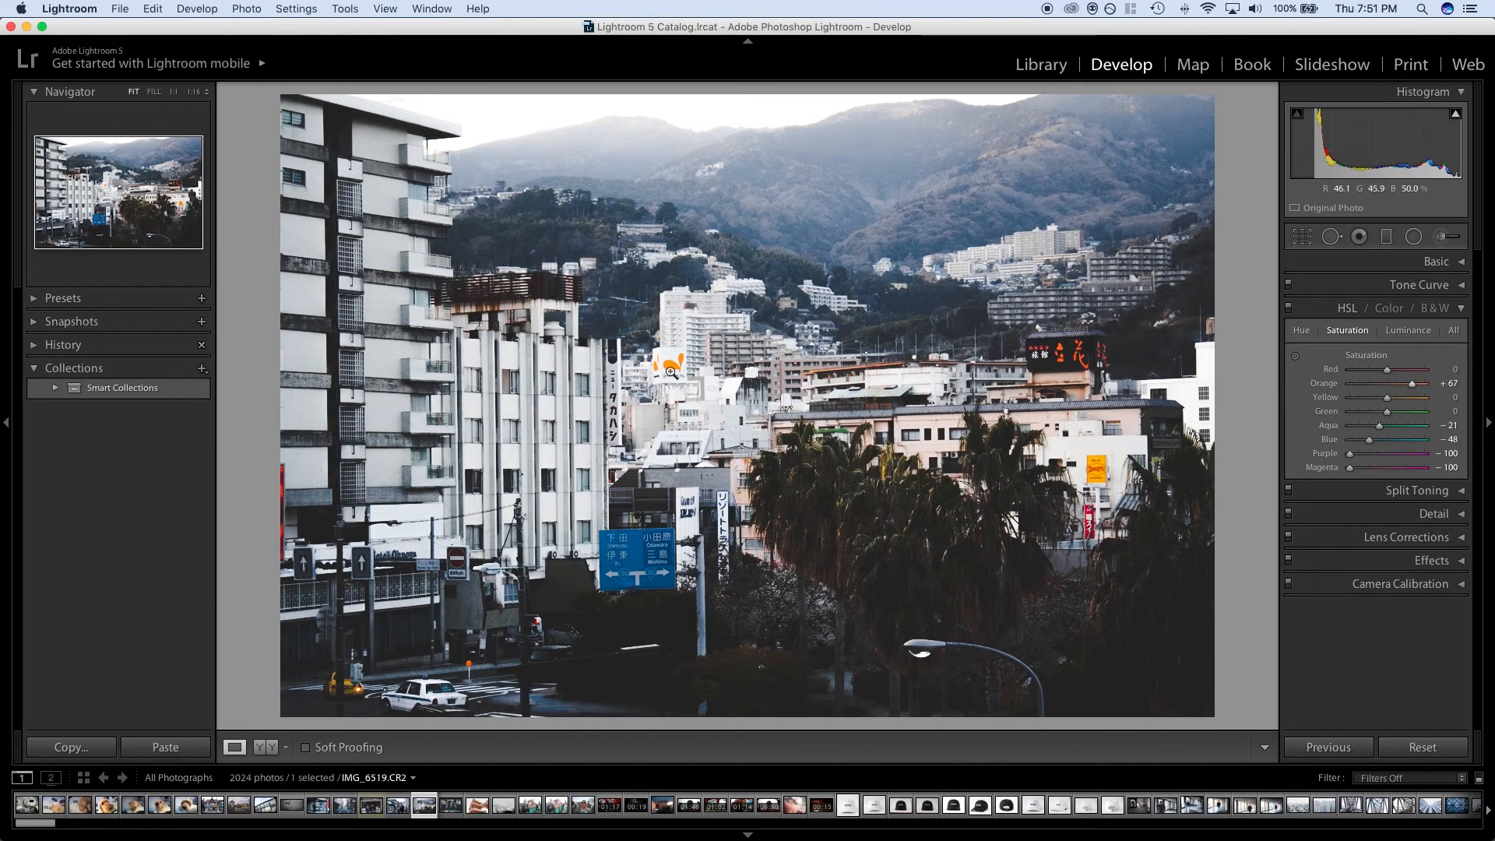
pyautogui.moveTo(1388, 370); pyautogui.dragTo(1334, 422)
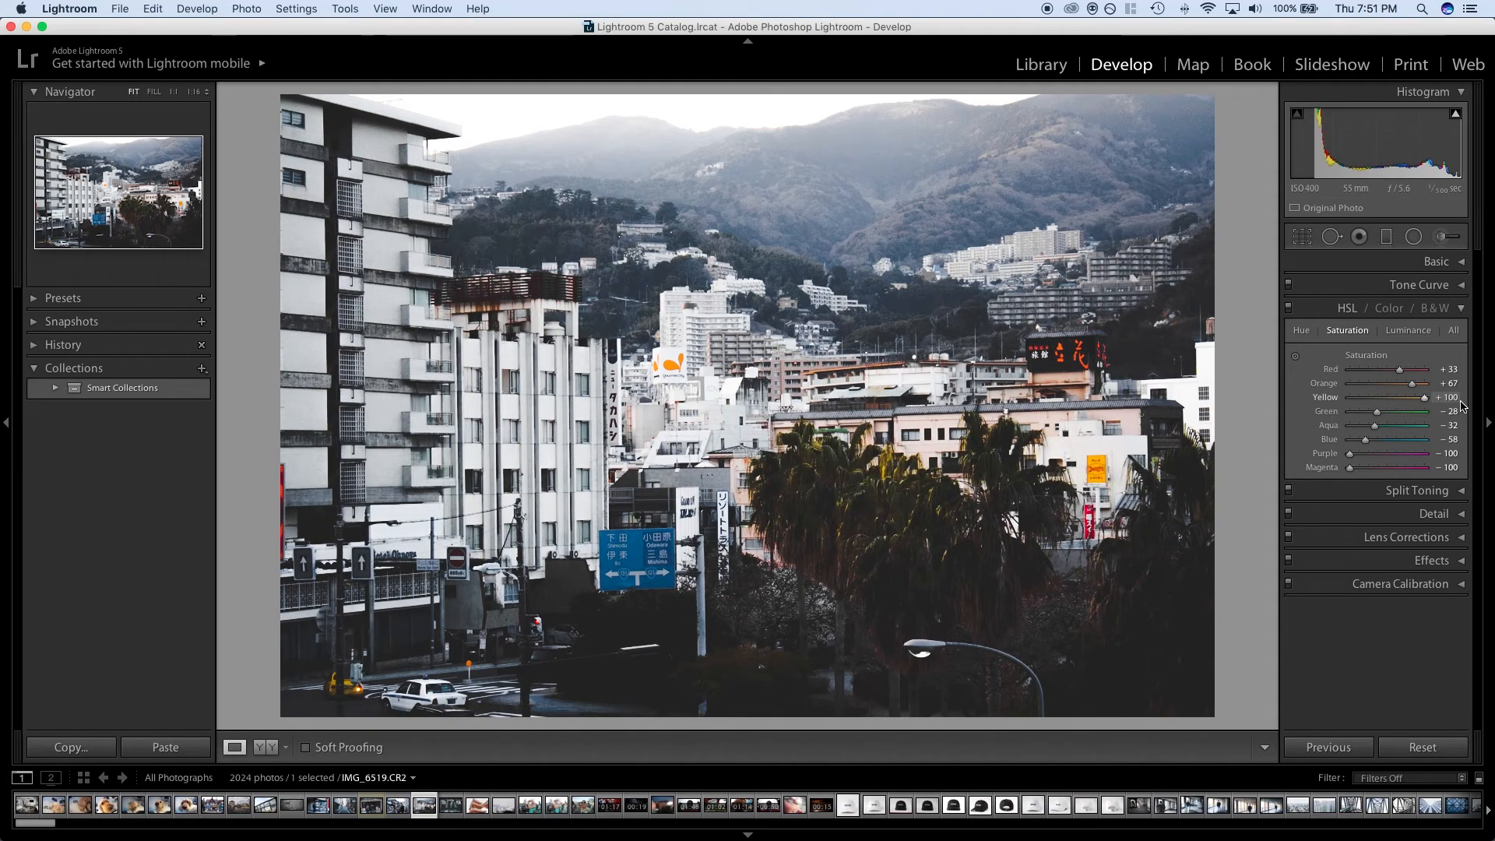
pyautogui.moveTo(1346, 410); pyautogui.dragTo(1367, 412)
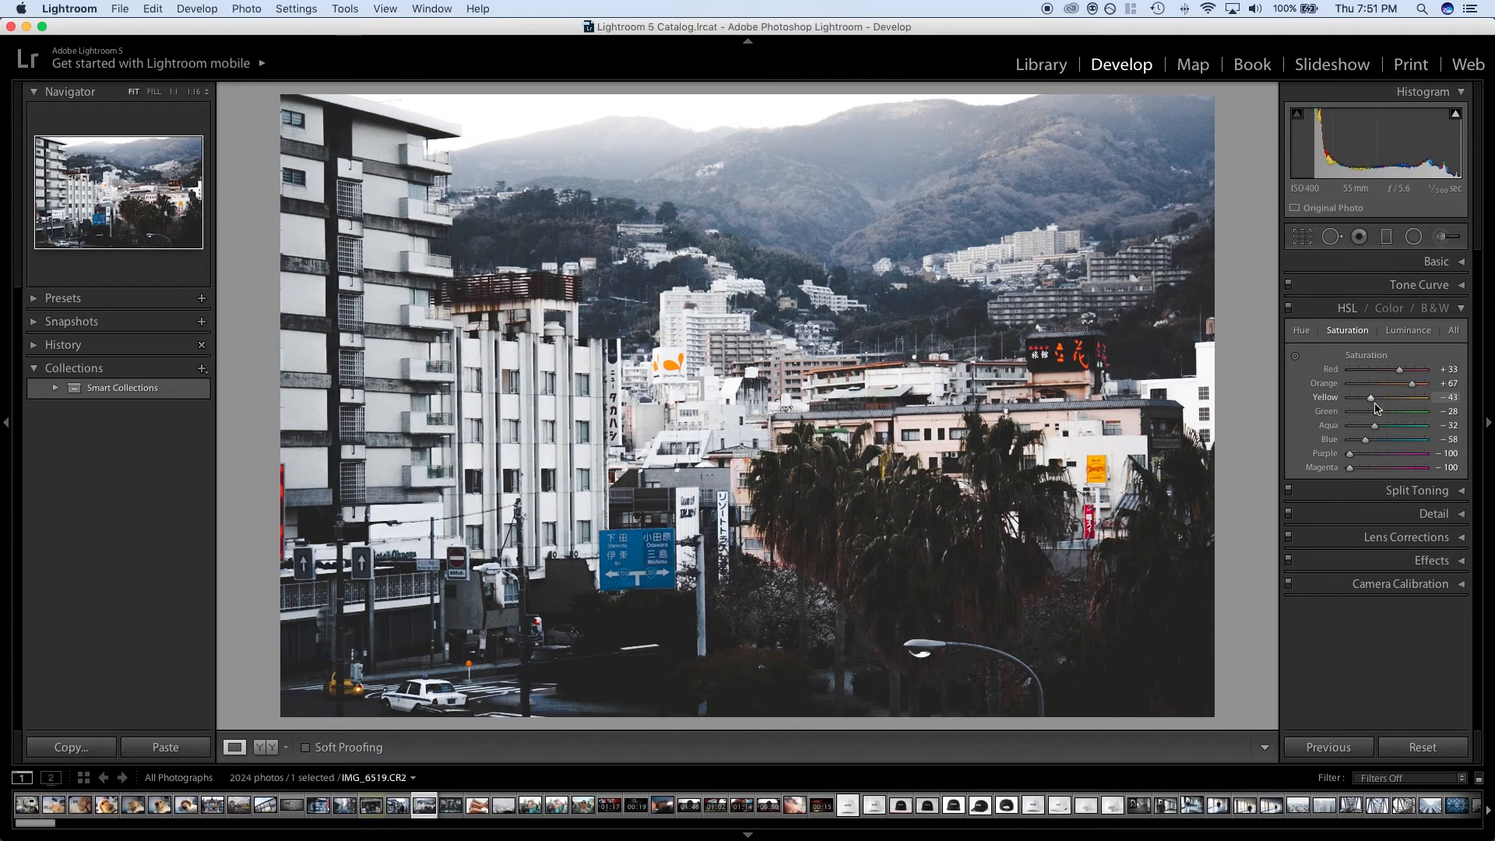
pyautogui.moveTo(1412, 384)
pyautogui.mouseDown()
pyautogui.moveTo(1407, 372)
pyautogui.moveTo(1412, 385)
pyautogui.mouseUp()
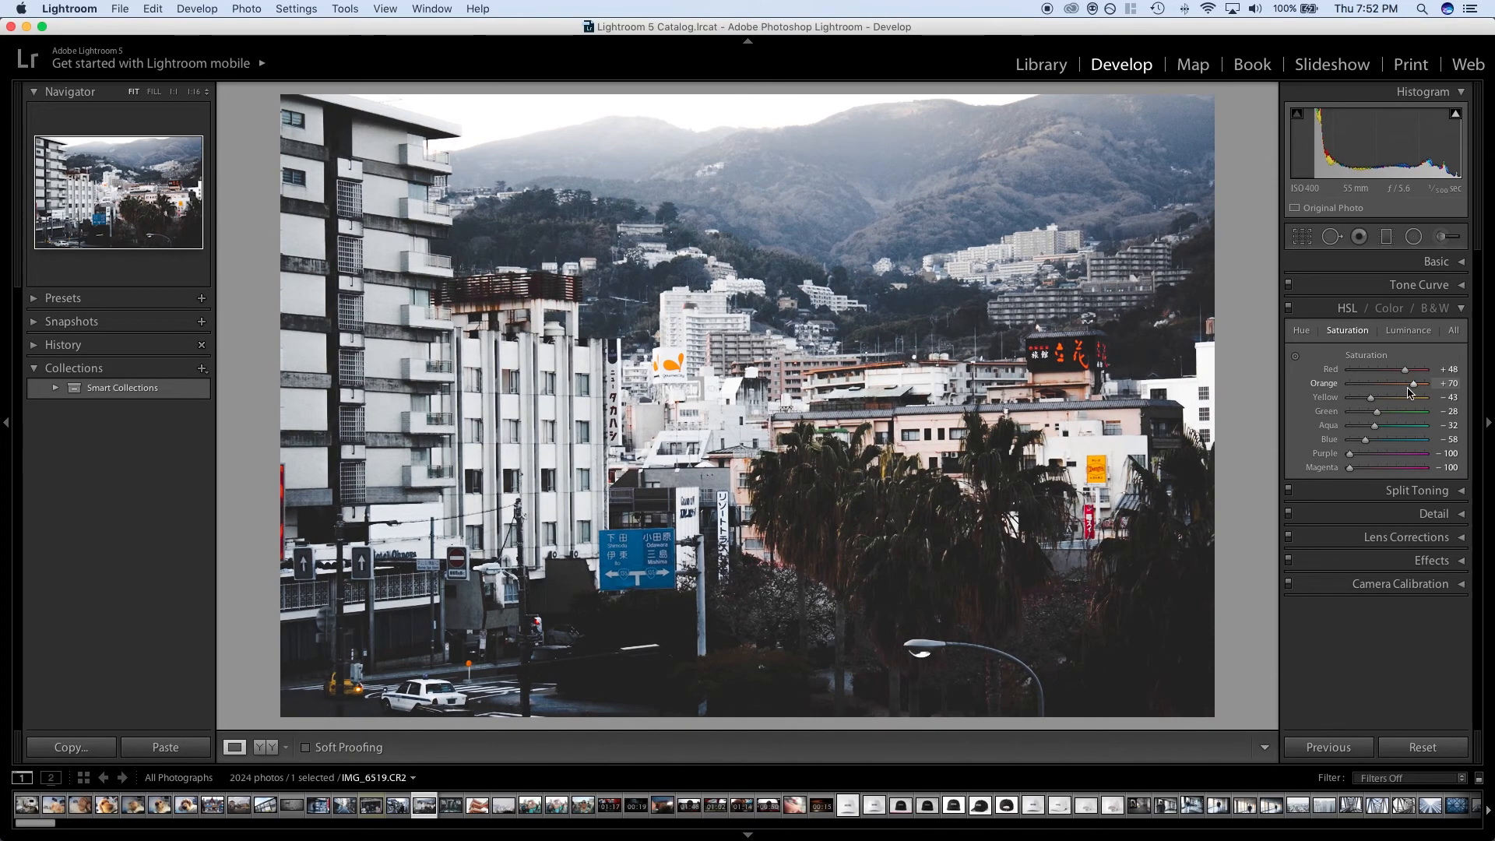
# Set the sharpening Amount to 58 and inspect the result close up and side by side with the original.
pyautogui.click(1461, 310)
pyautogui.click(1459, 355)
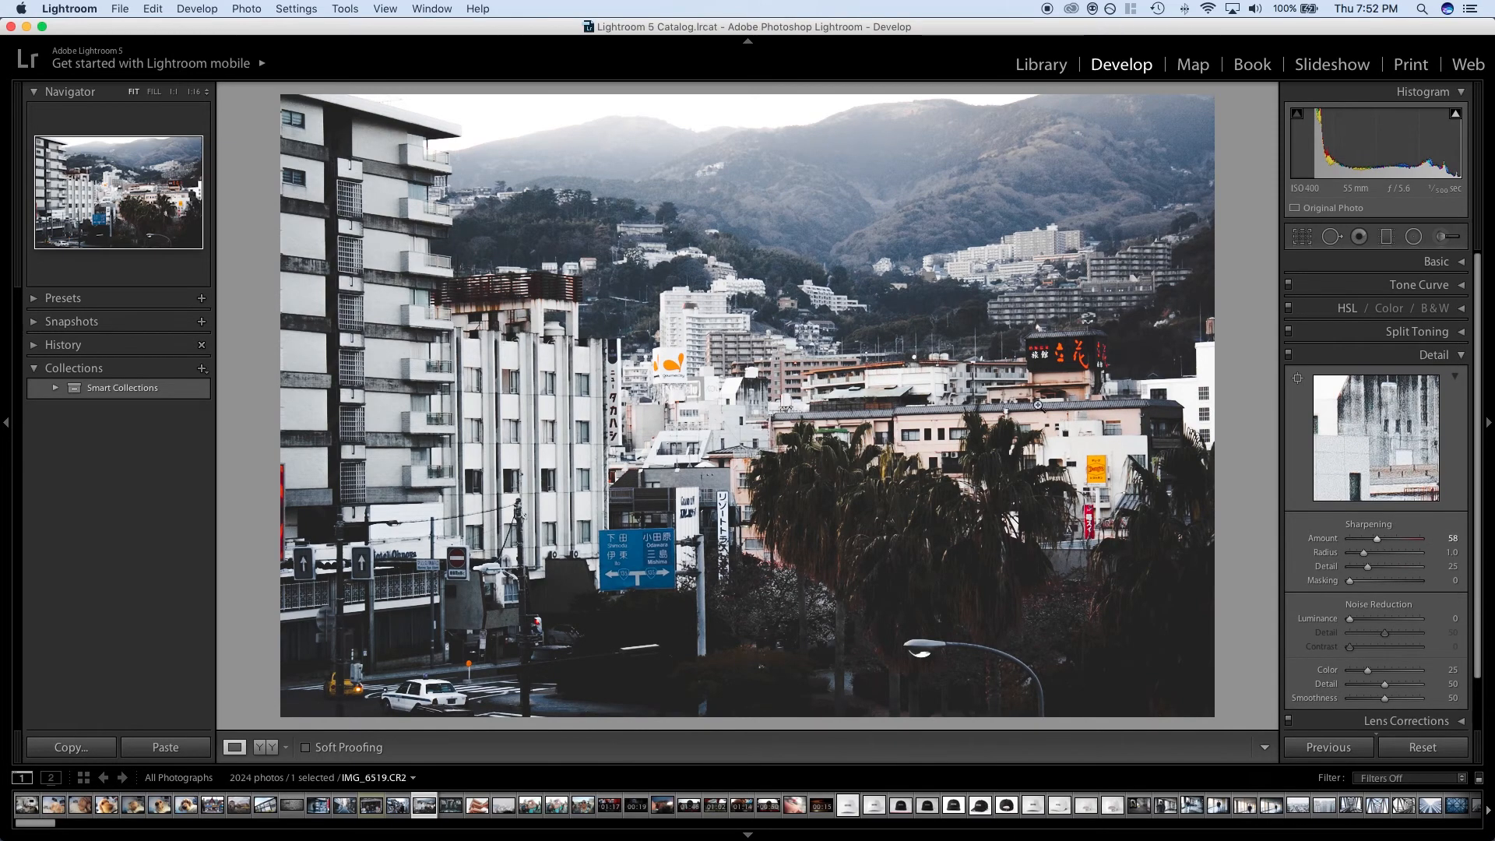
pyautogui.click(783, 464)
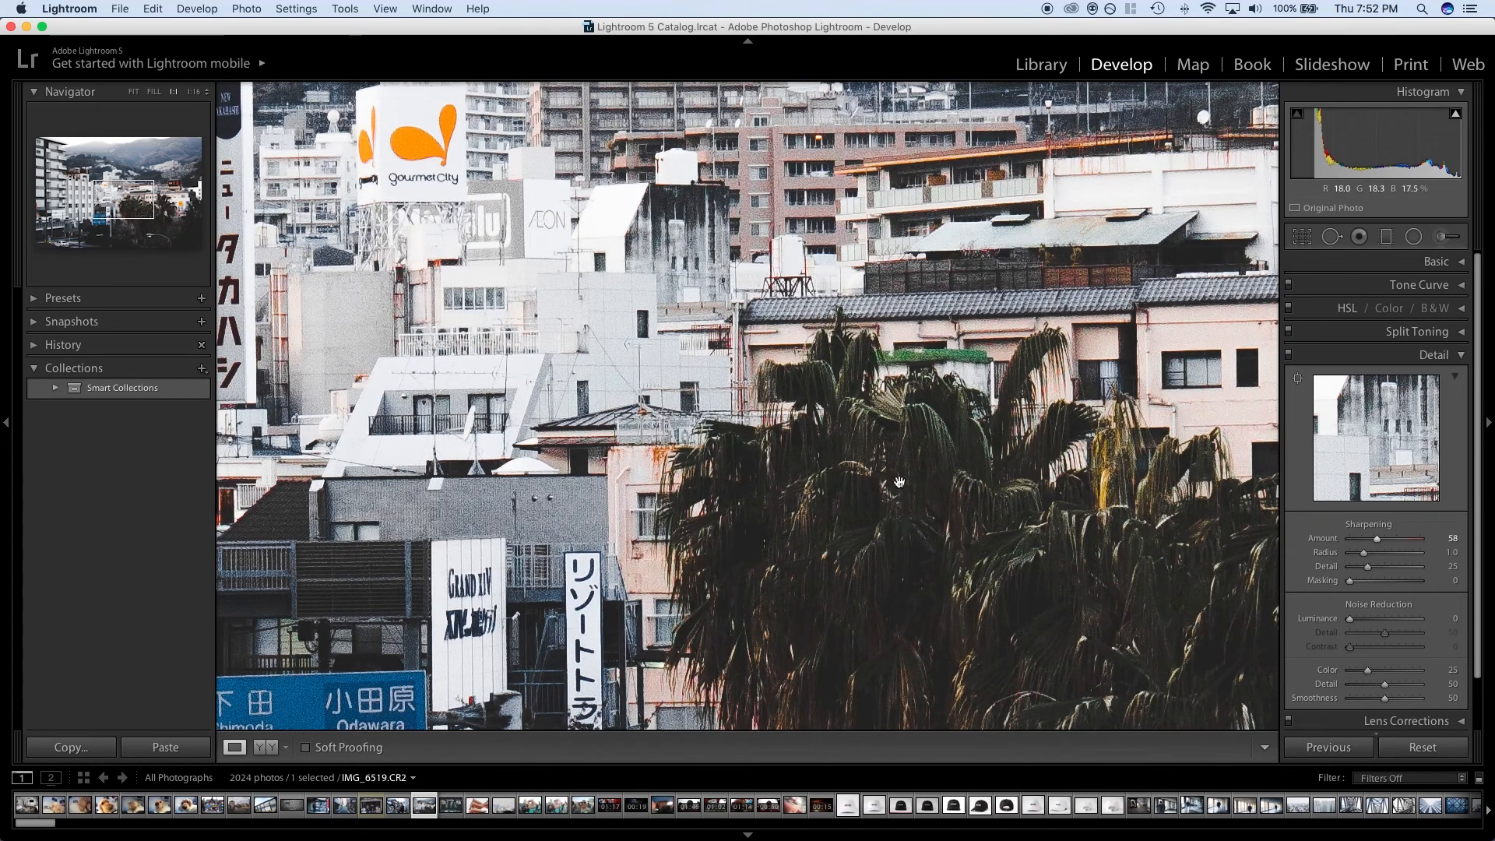
pyautogui.scroll(10, 790, 456)
pyautogui.click(791, 457)
pyautogui.click(266, 747)
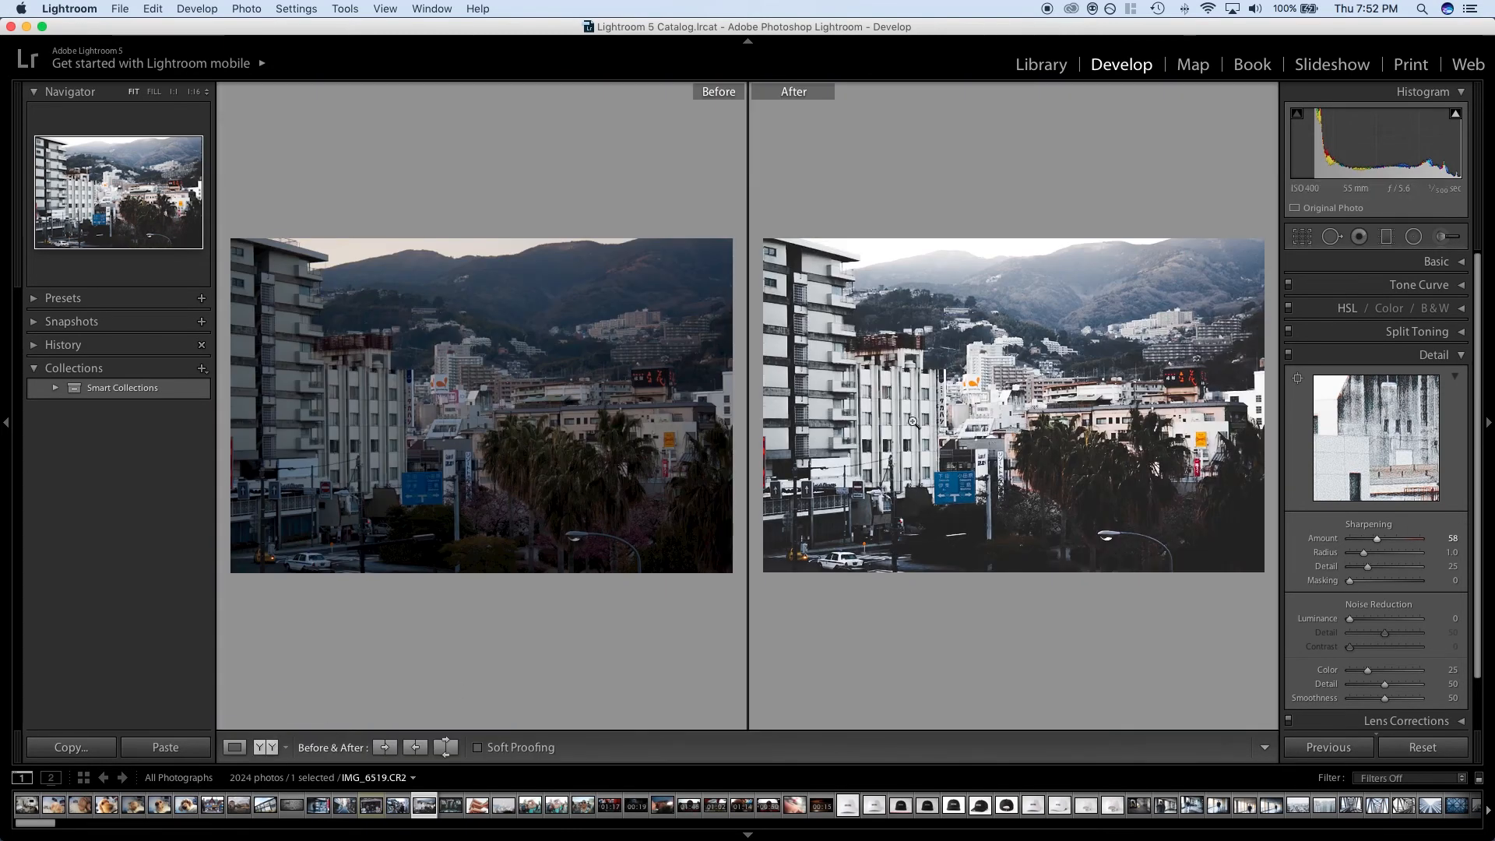
pyautogui.click(237, 749)
# Add film grain with Amount 21 and Size 21, and compare the photo with the original side by side.
pyautogui.click(1437, 355)
pyautogui.click(1450, 402)
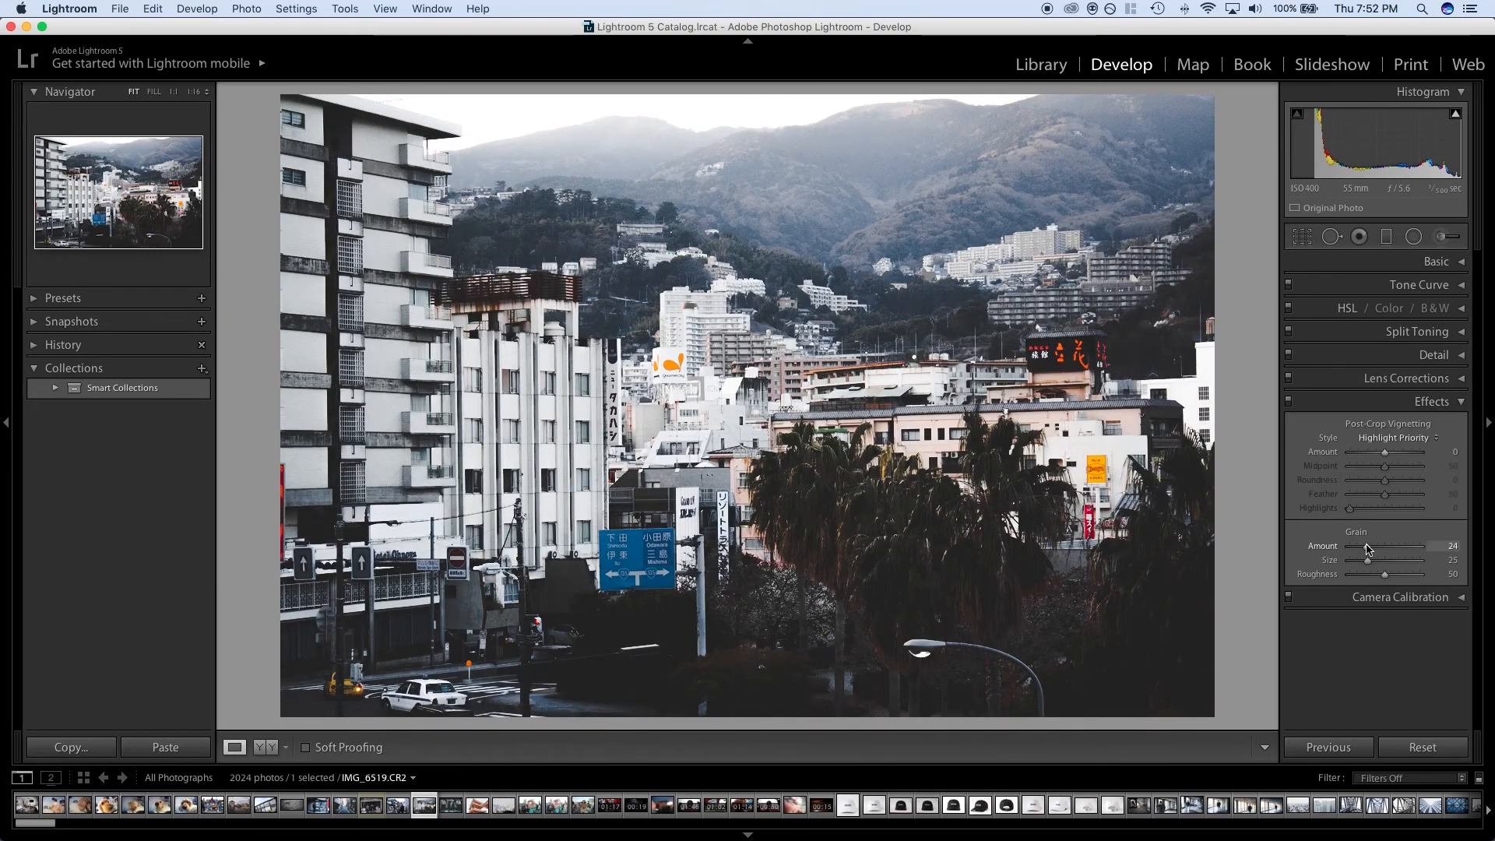
pyautogui.moveTo(1369, 547)
pyautogui.mouseDown()
pyautogui.moveTo(1372, 568)
pyautogui.moveTo(1366, 550)
pyautogui.mouseUp()
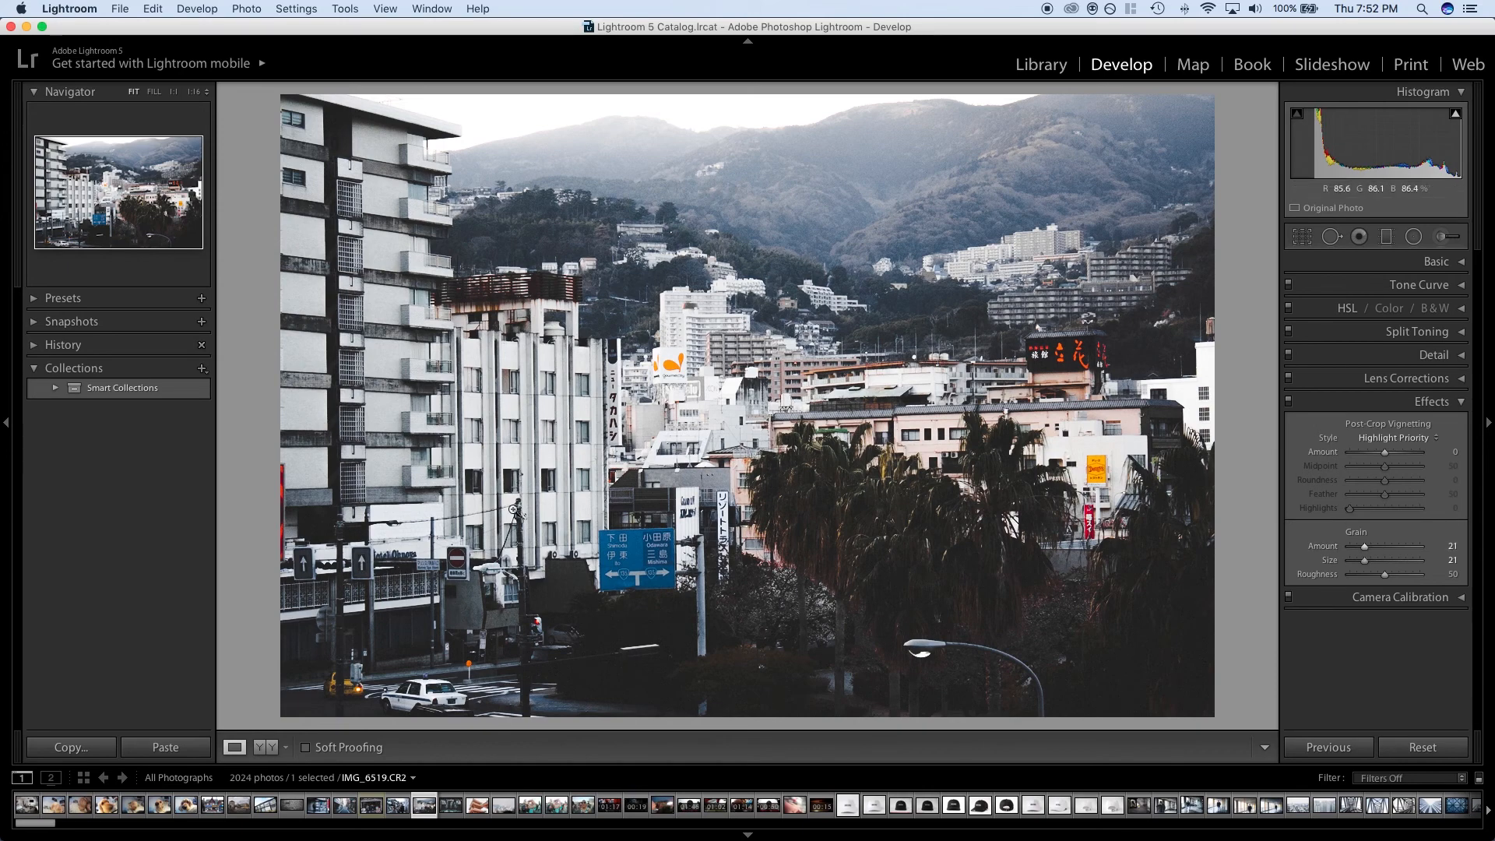
pyautogui.press('y')
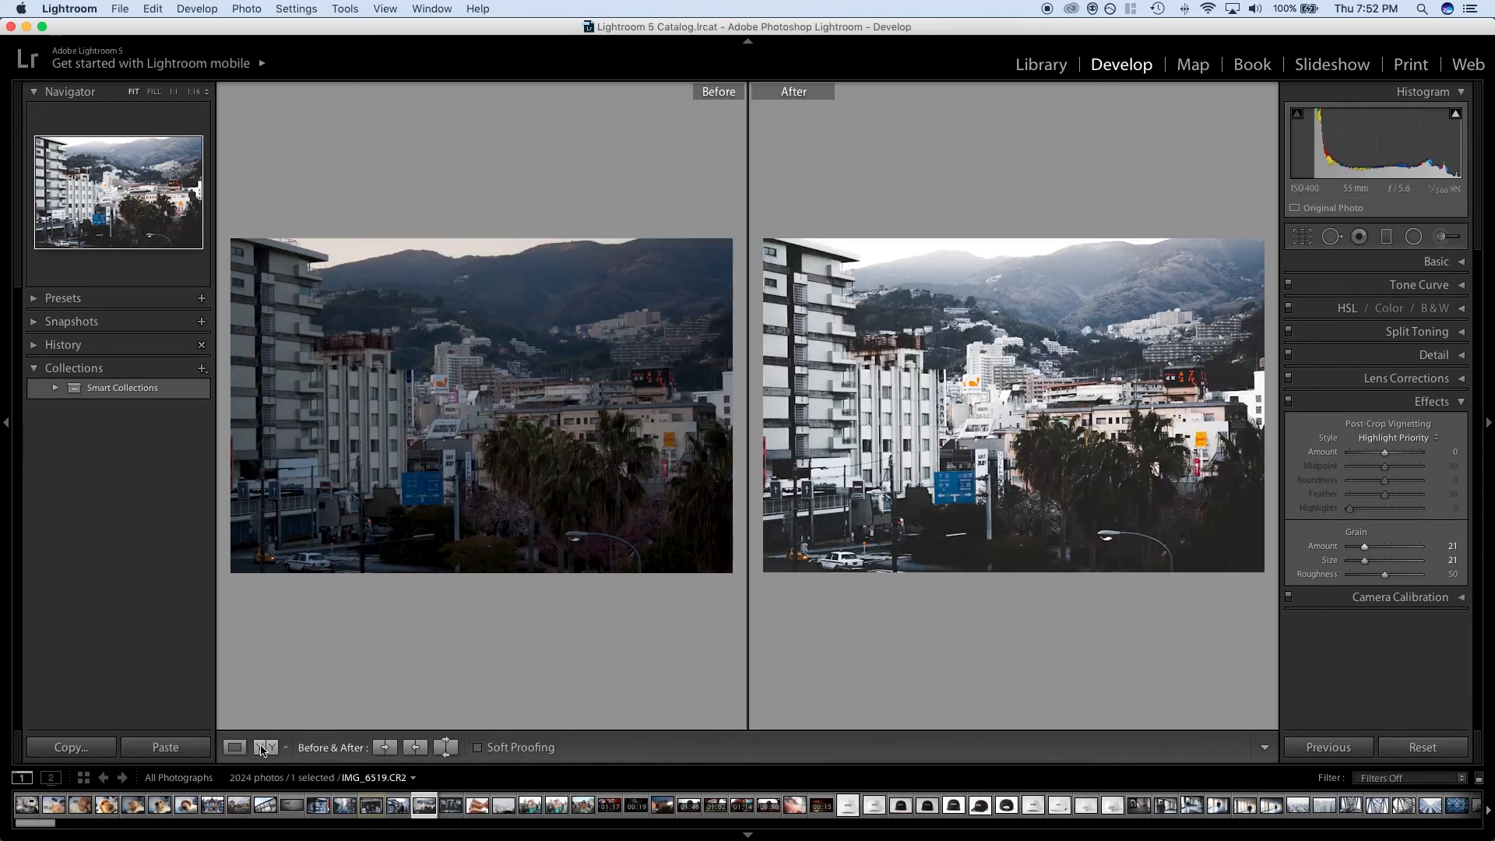